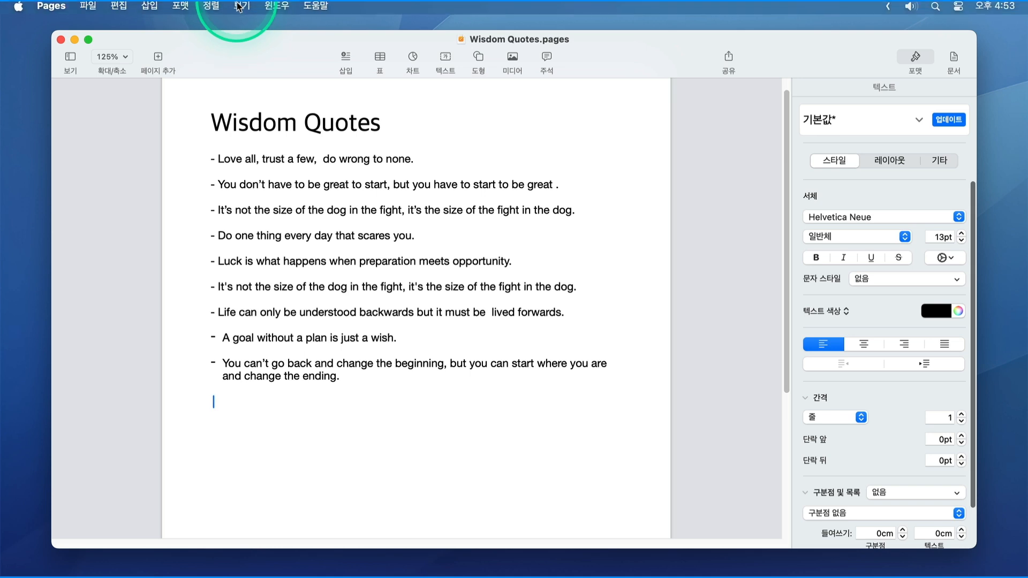
Show the word count in Wisdom Quotes and check the counts for the first two quotes.
click(242, 8)
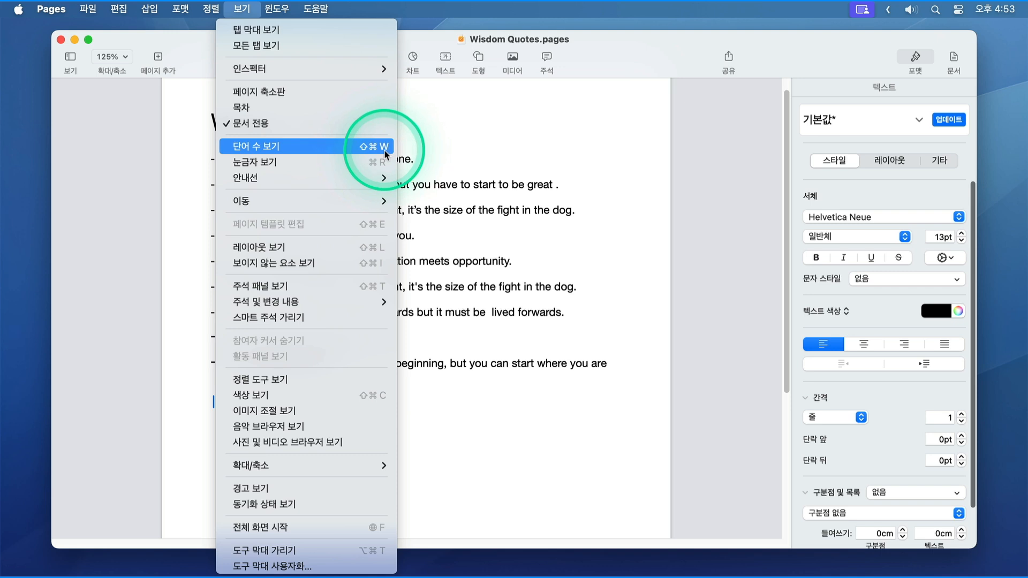
click(328, 151)
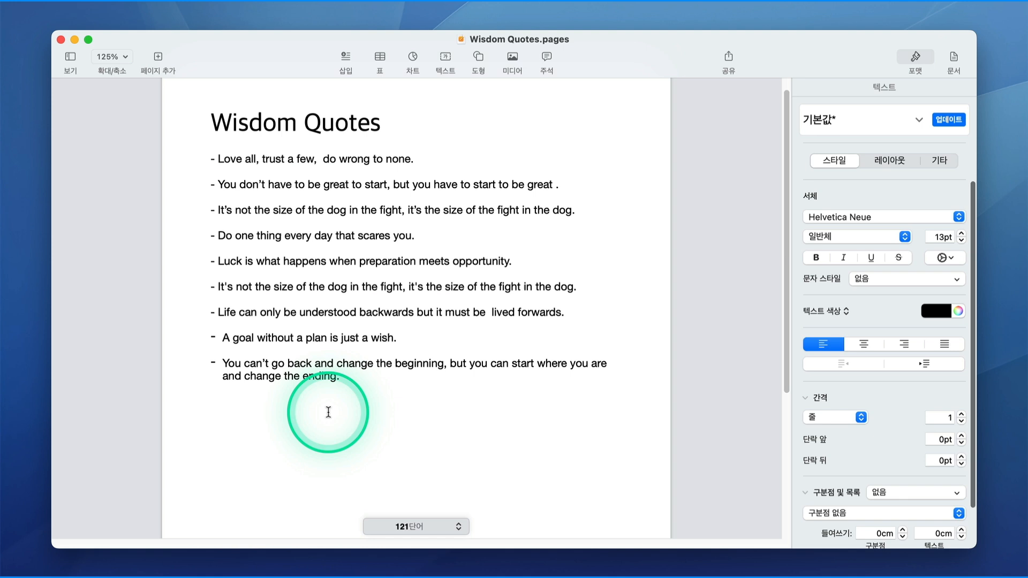
click(219, 160)
drag(219, 160, 558, 185)
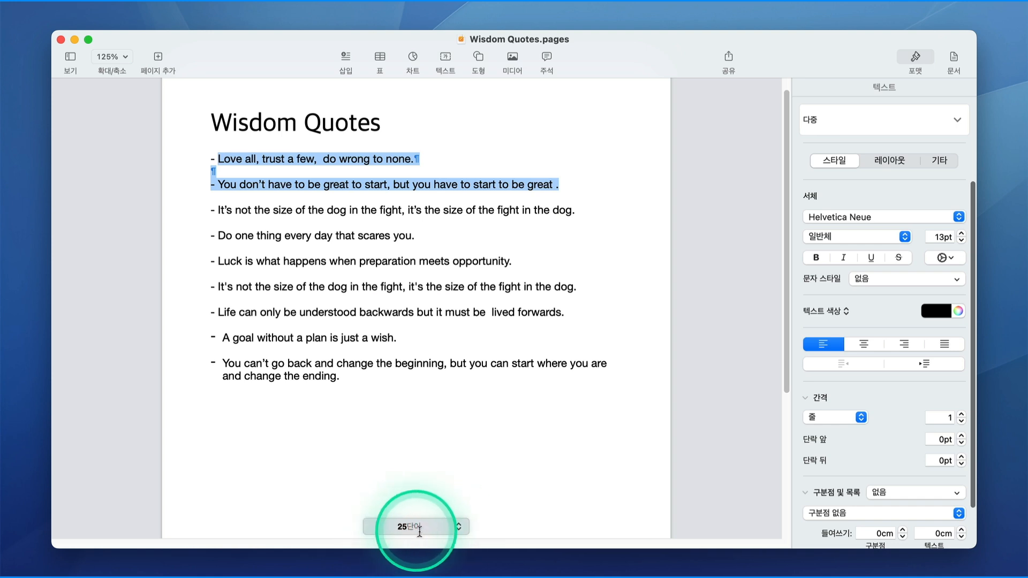
click(458, 527)
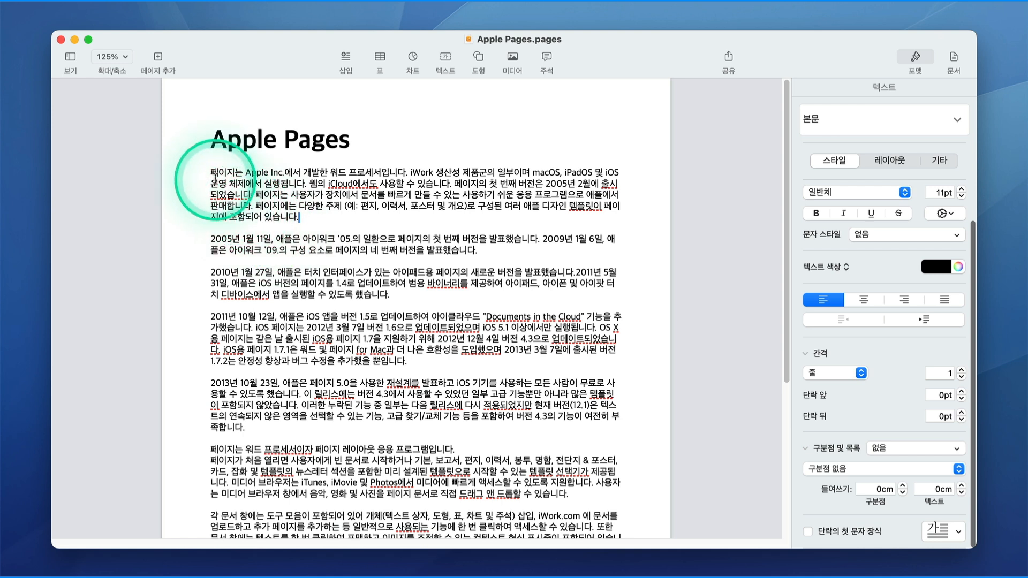
Give the first paragraph a drop cap spanning three lines and one character.
drag(212, 173, 408, 232)
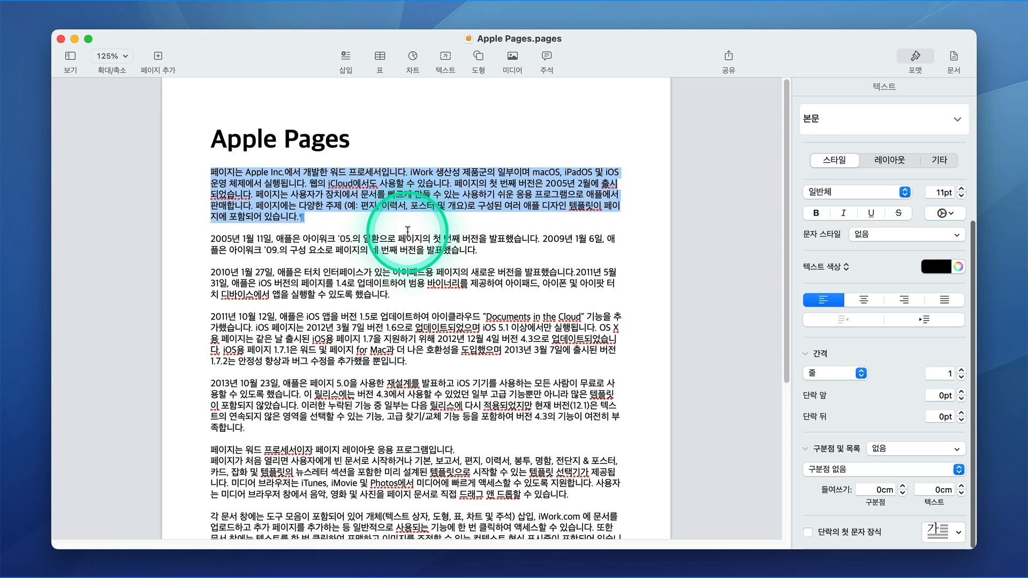
click(917, 57)
click(921, 57)
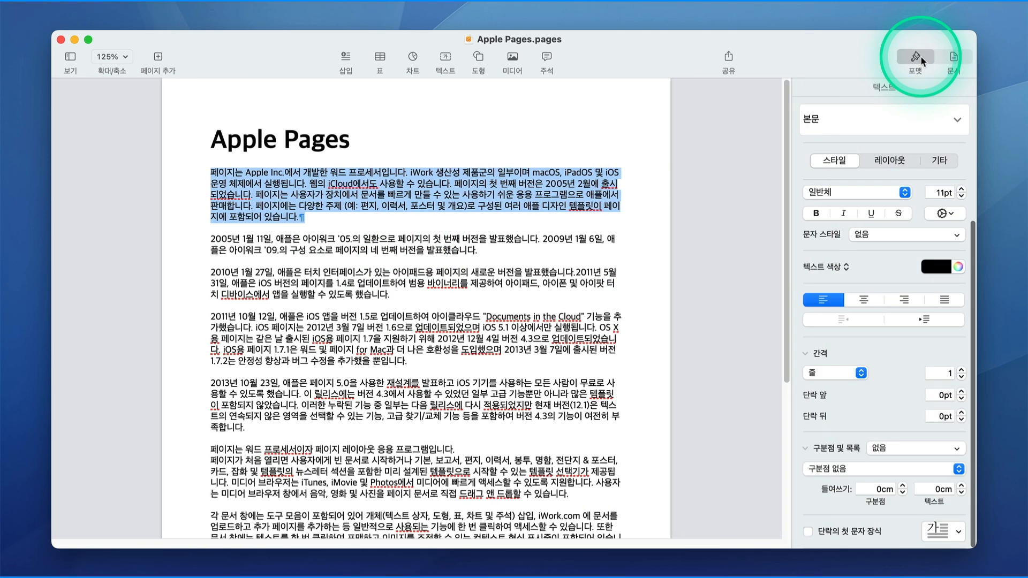
click(808, 533)
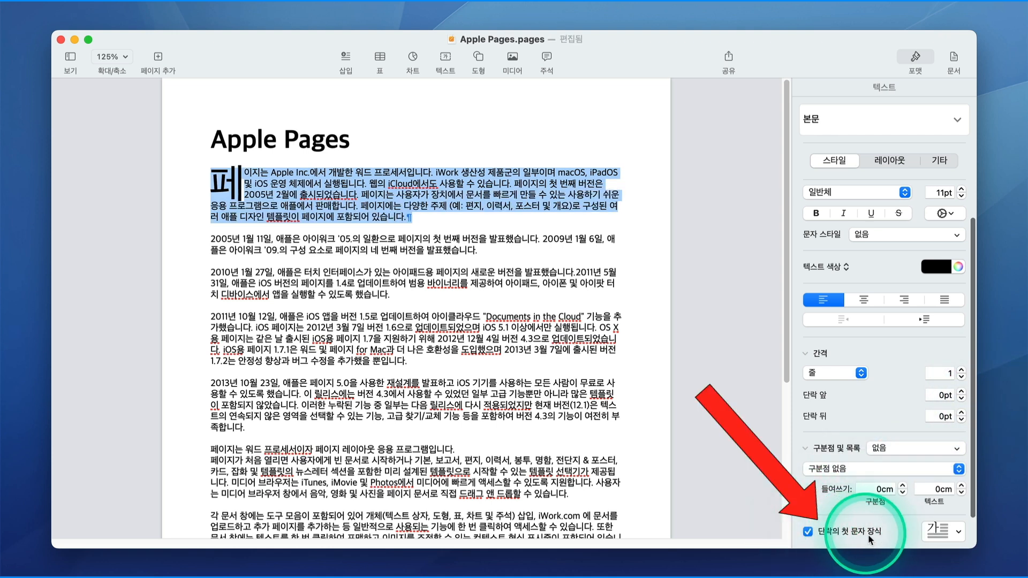
scroll(881, 539, down, 2)
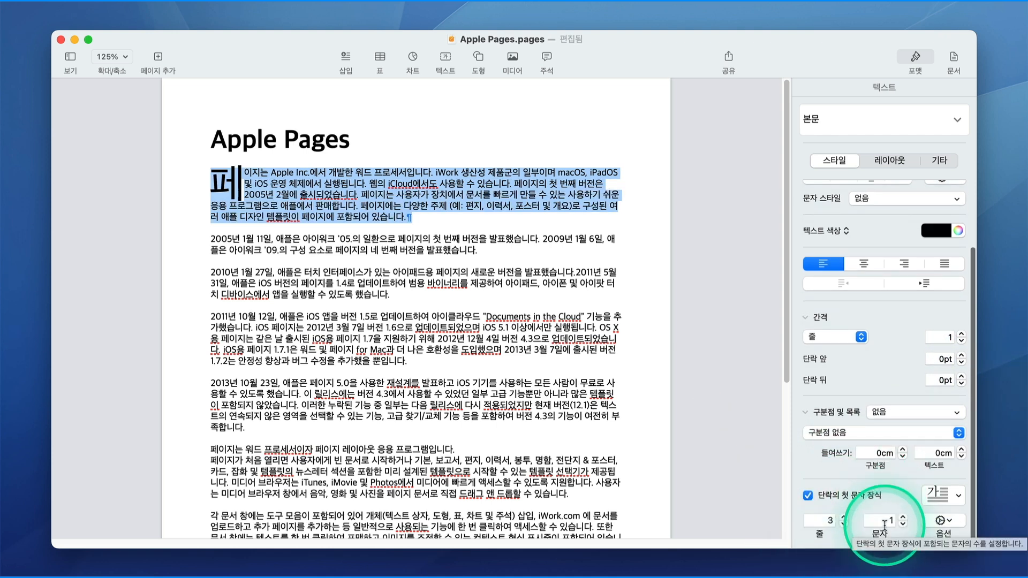
click(845, 518)
click(845, 518)
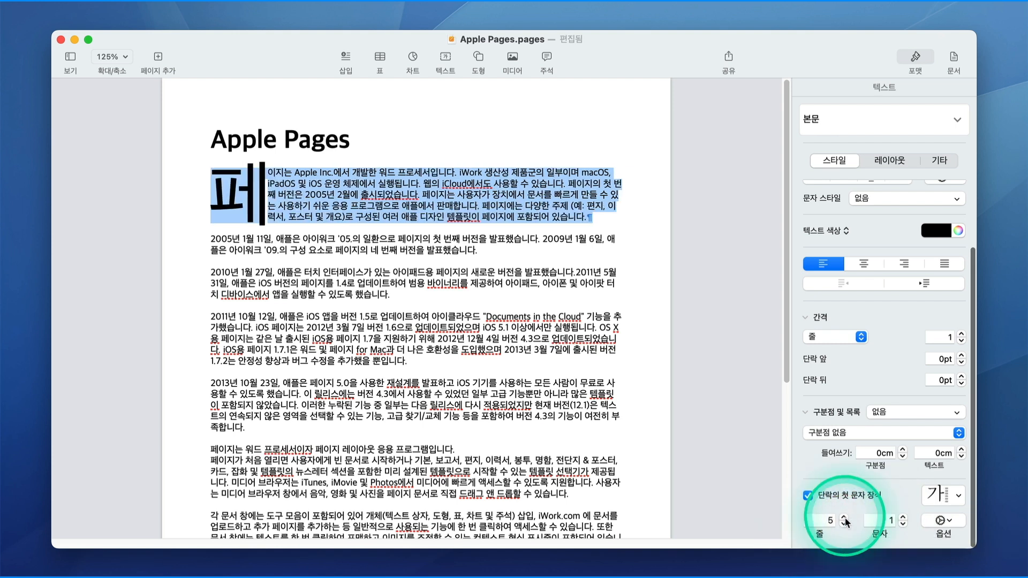
click(844, 525)
click(844, 524)
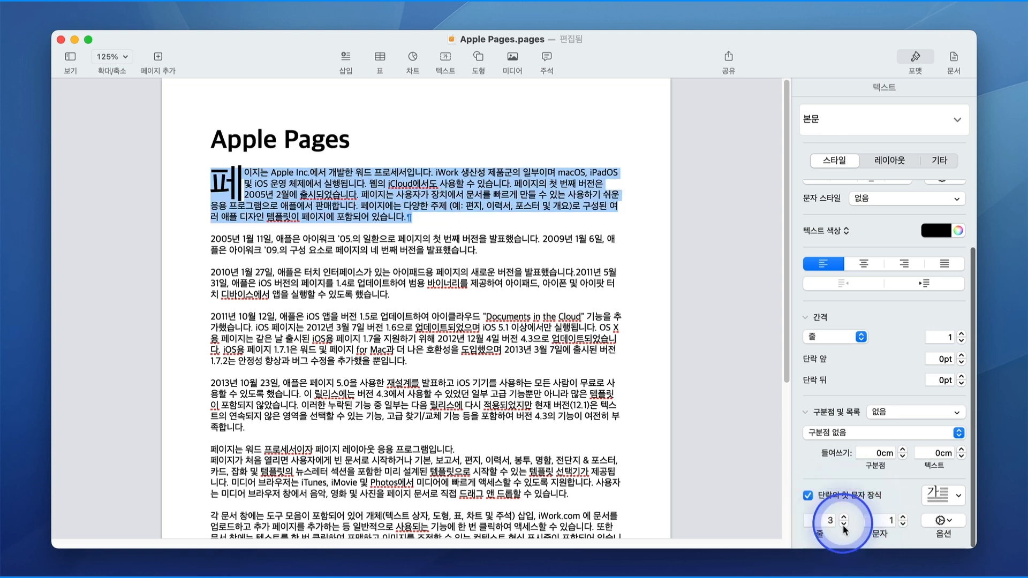
click(904, 518)
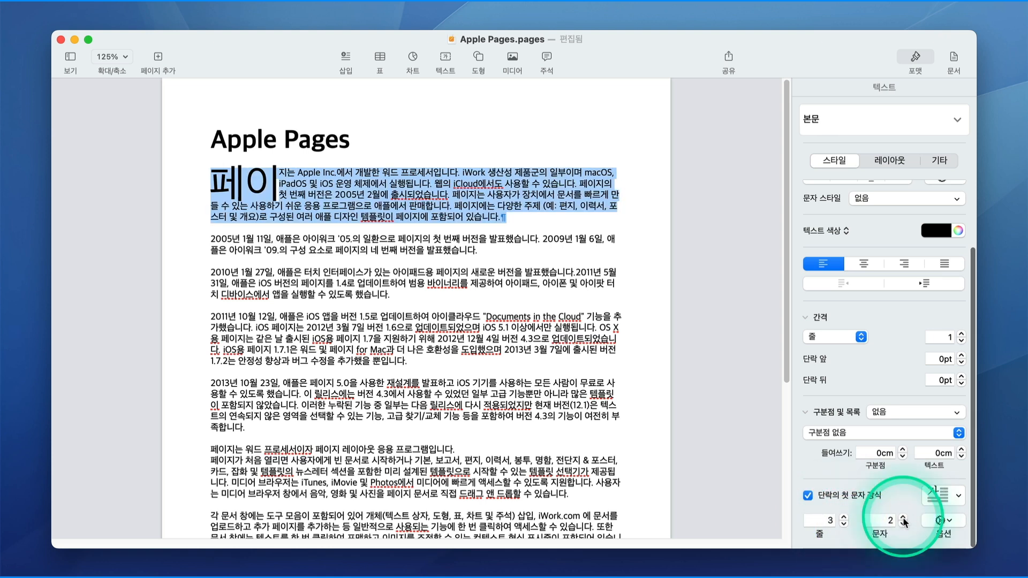
click(904, 518)
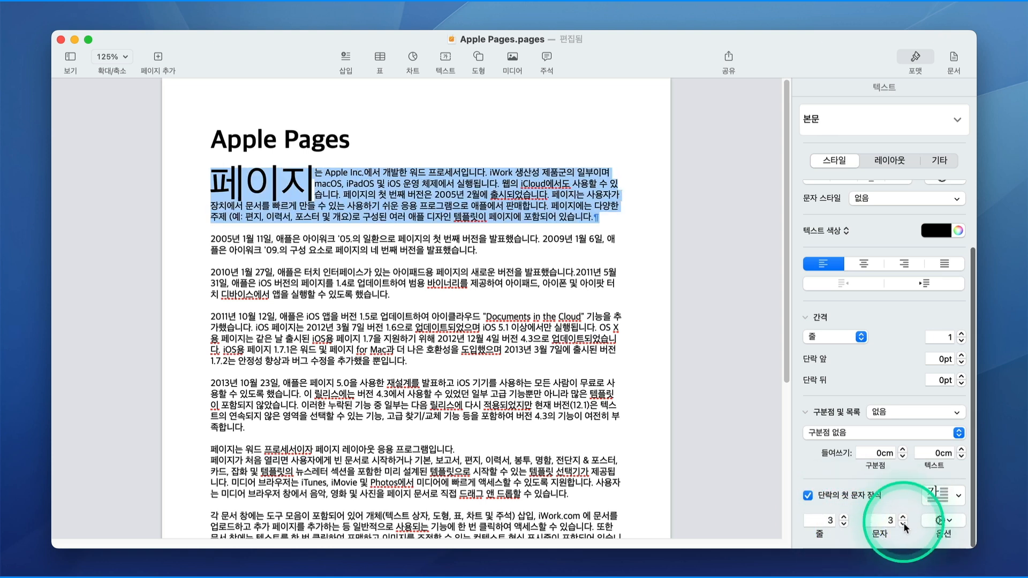
click(904, 523)
click(904, 524)
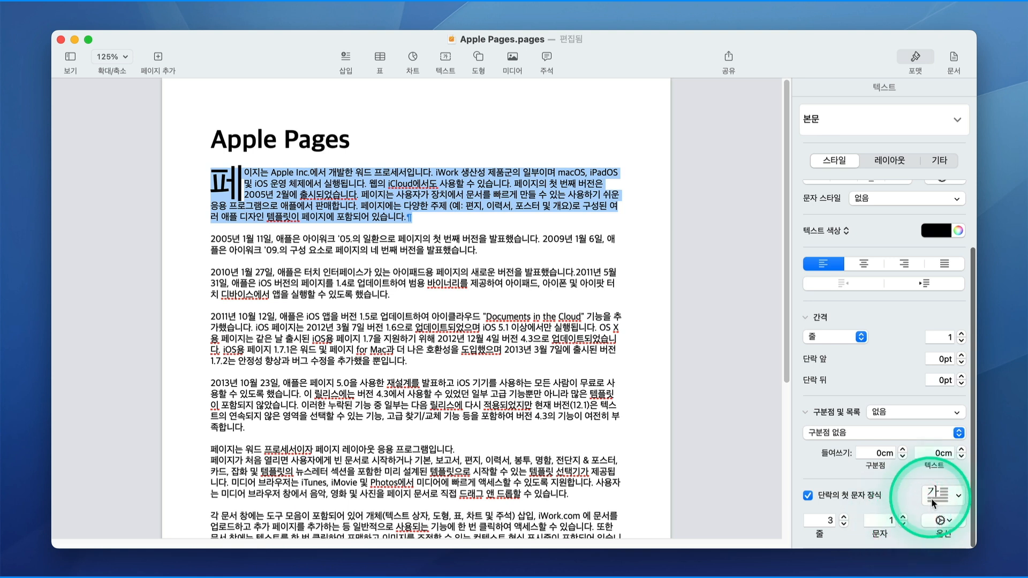
Review the drop cap style options, then give the drop cap letter 페 a different font.
click(959, 497)
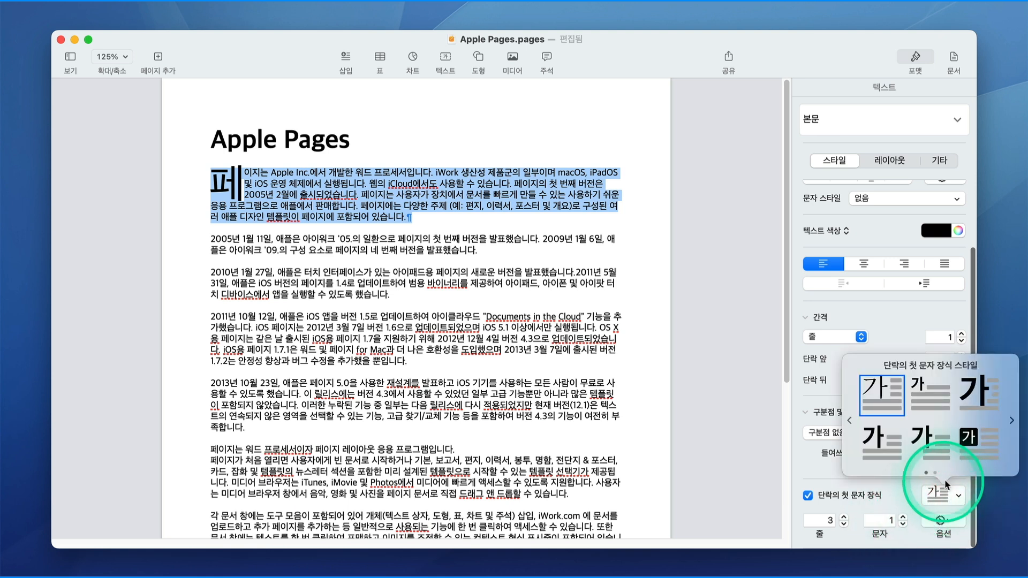
click(948, 522)
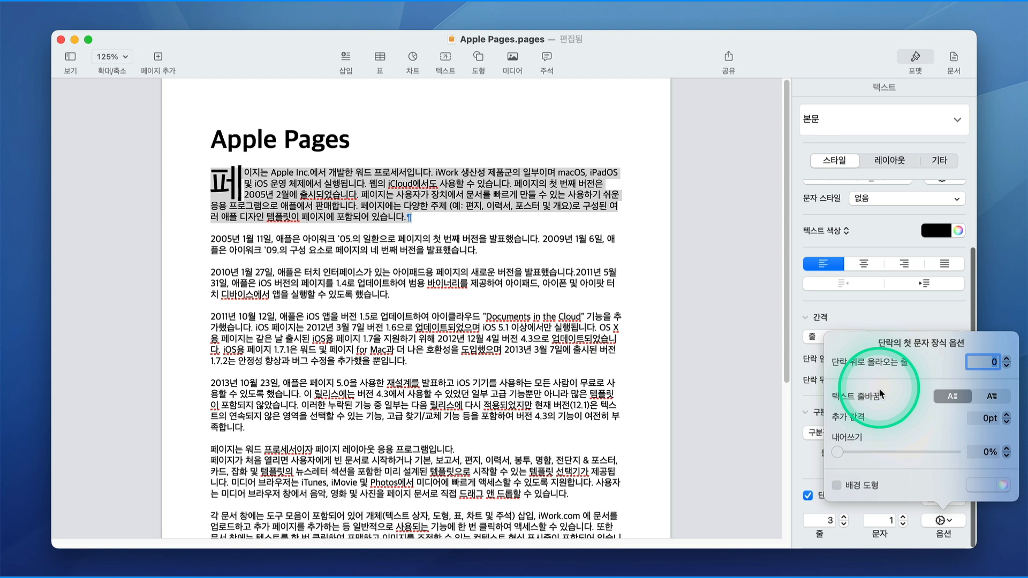
key(Escape)
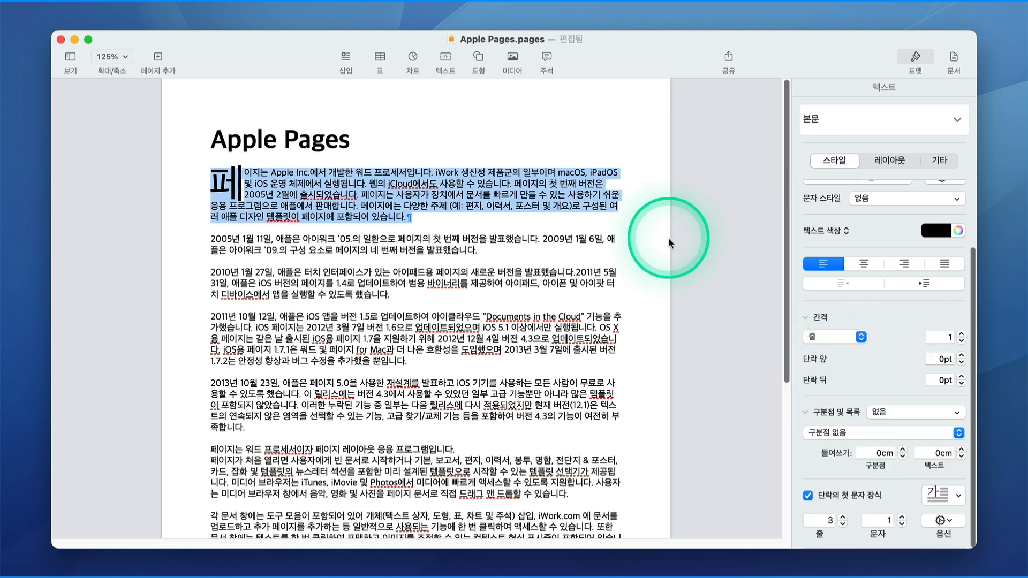
click(212, 175)
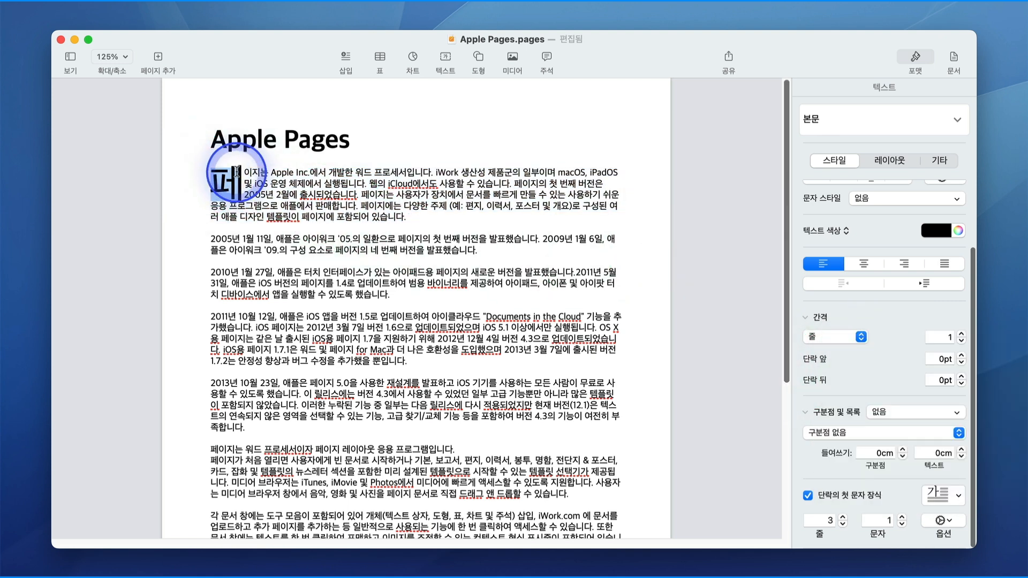
double_click(214, 180)
click(889, 217)
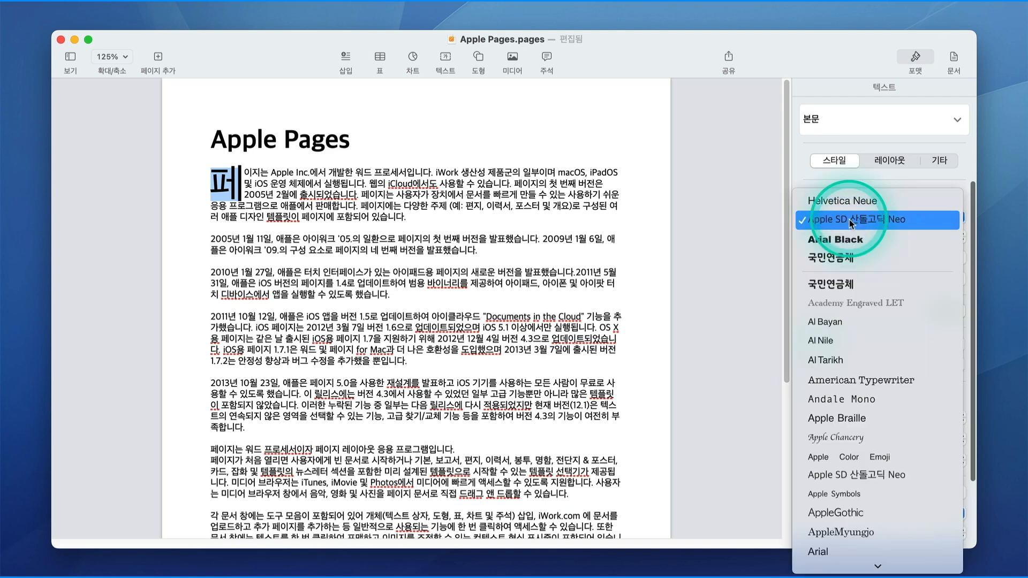
click(891, 237)
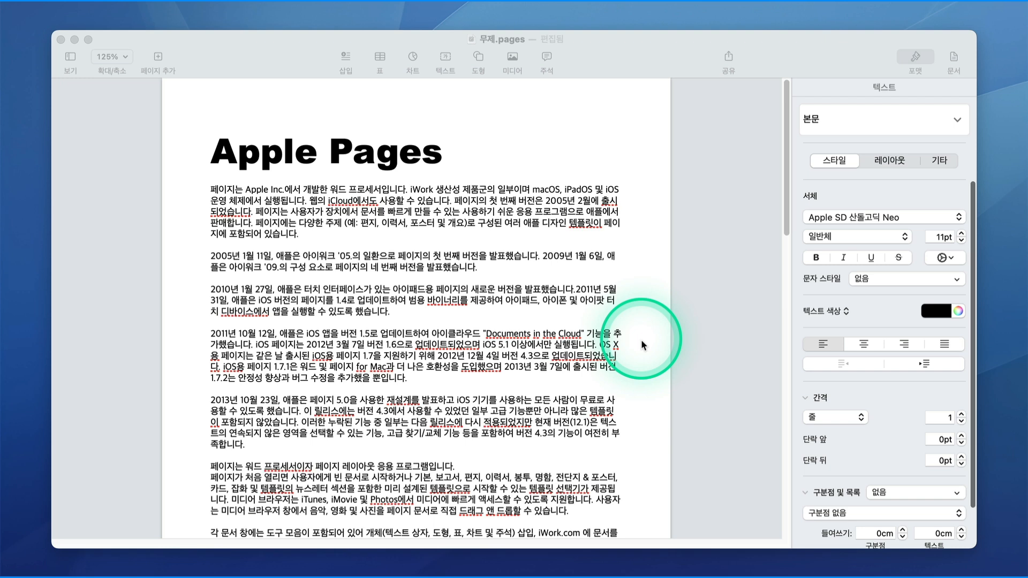
Select the 'Apple Pages' title and switch its text colour to Image Fill.
click(641, 345)
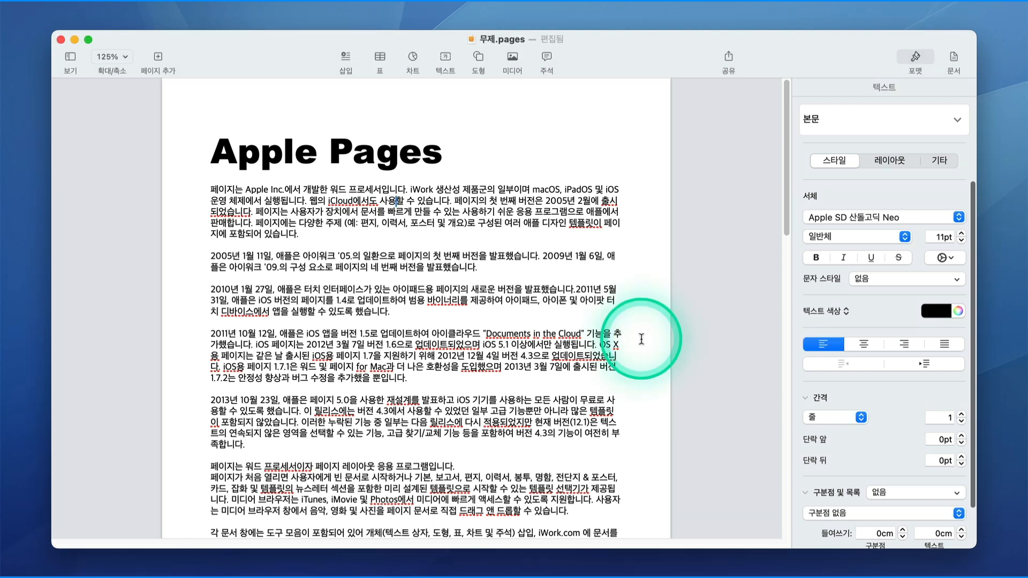
drag(209, 168, 447, 160)
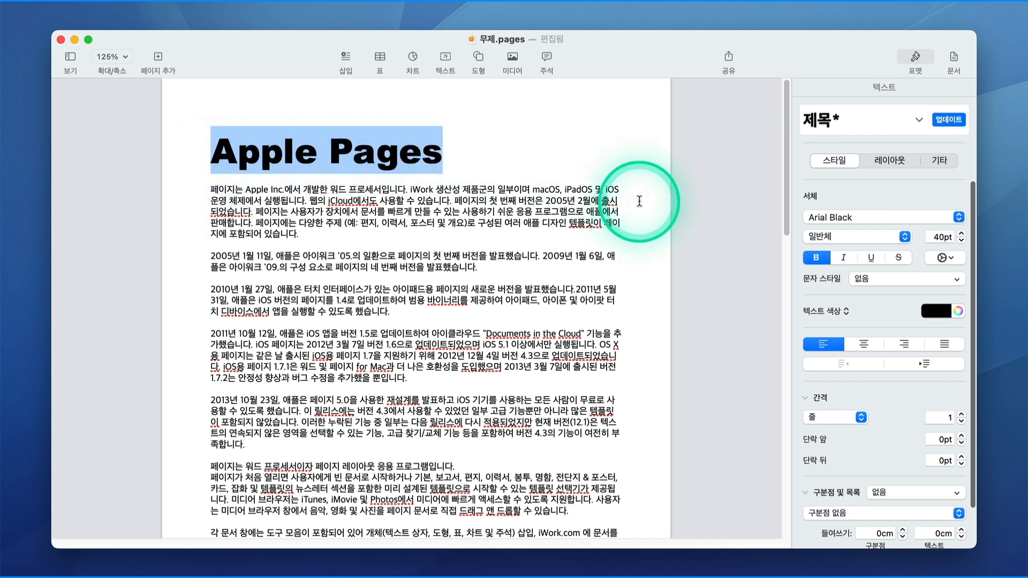
click(832, 314)
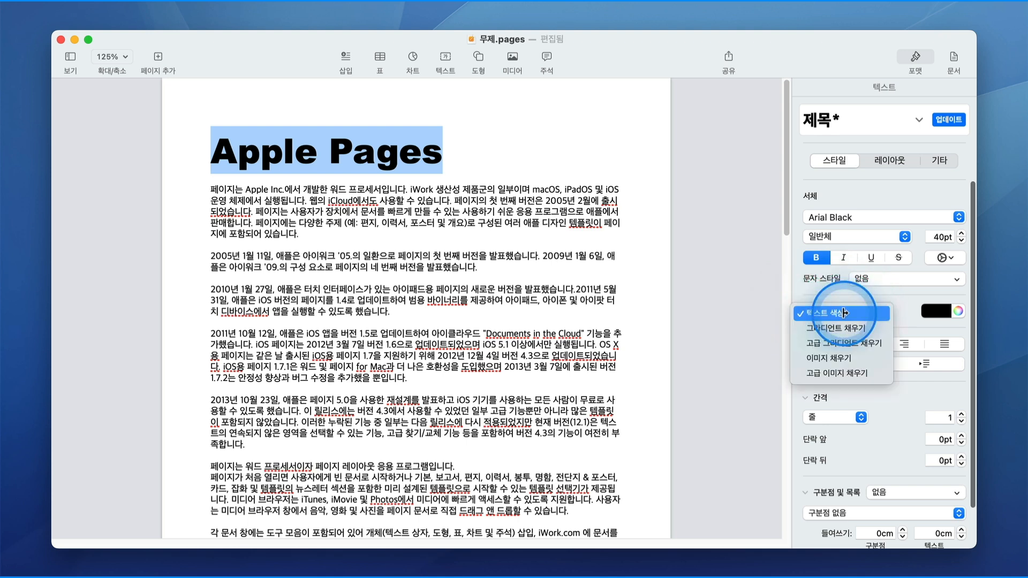
click(839, 360)
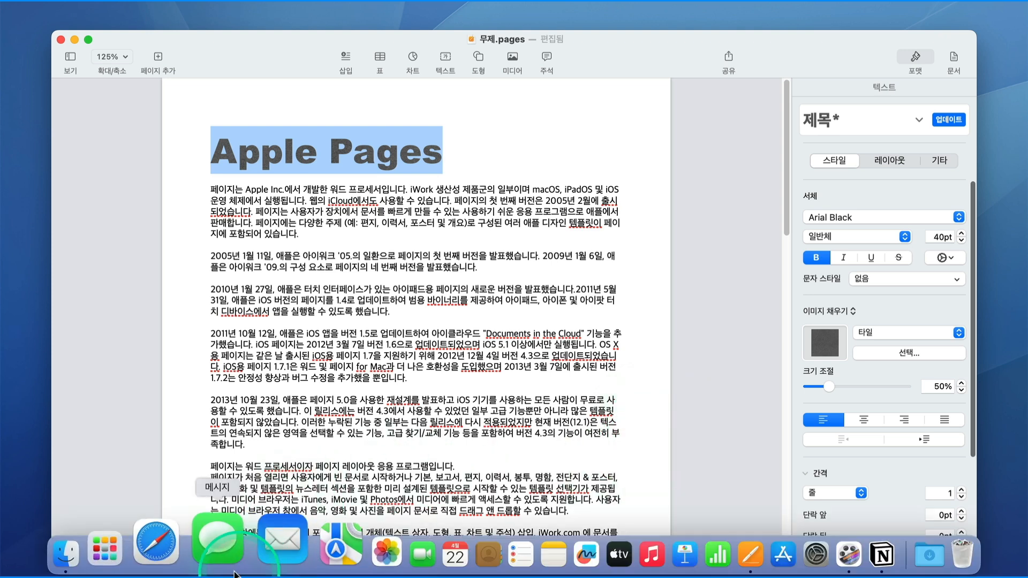
Drag the gradient colourful abstract wallpaper from Finder onto the title's image fill, then close Finder.
click(110, 560)
drag(435, 92, 310, 237)
drag(422, 307, 823, 348)
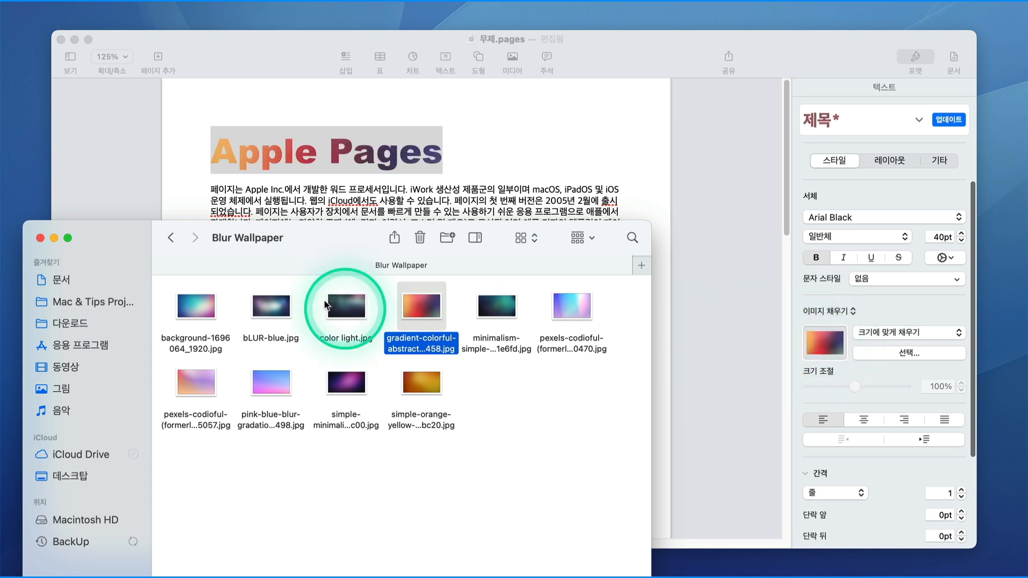
click(43, 236)
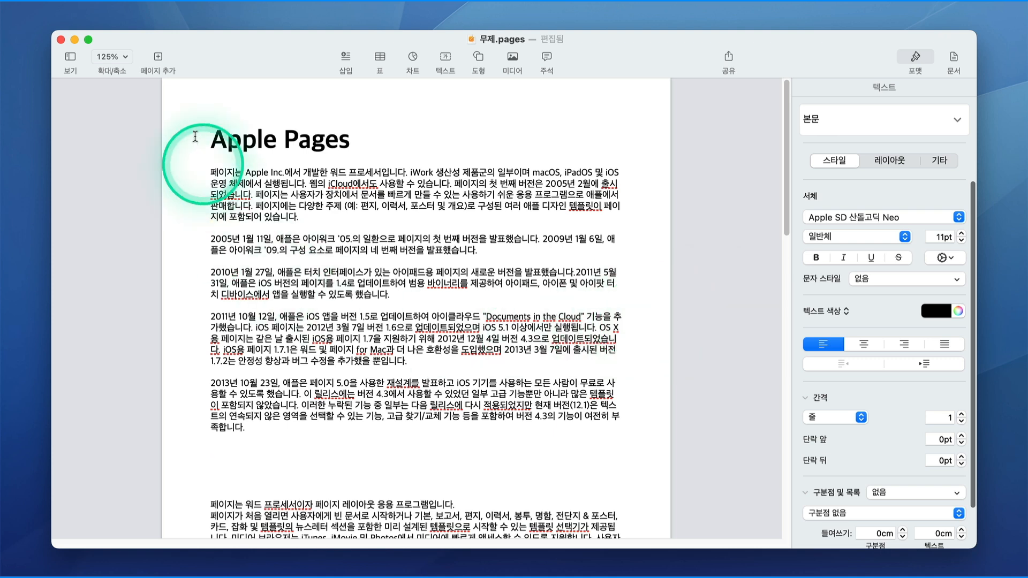
Insert an image gallery and position it within the body text.
click(148, 9)
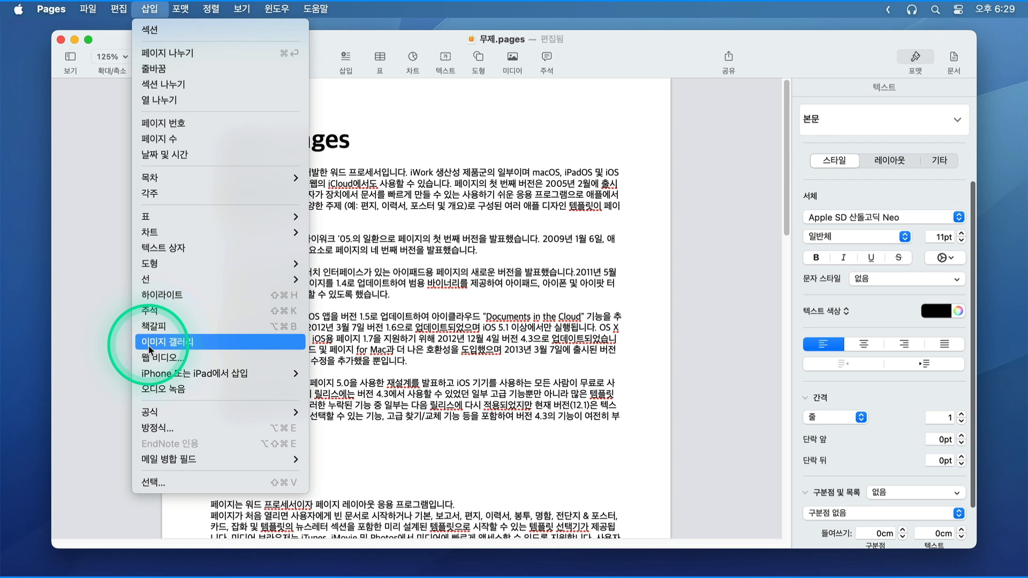
click(208, 343)
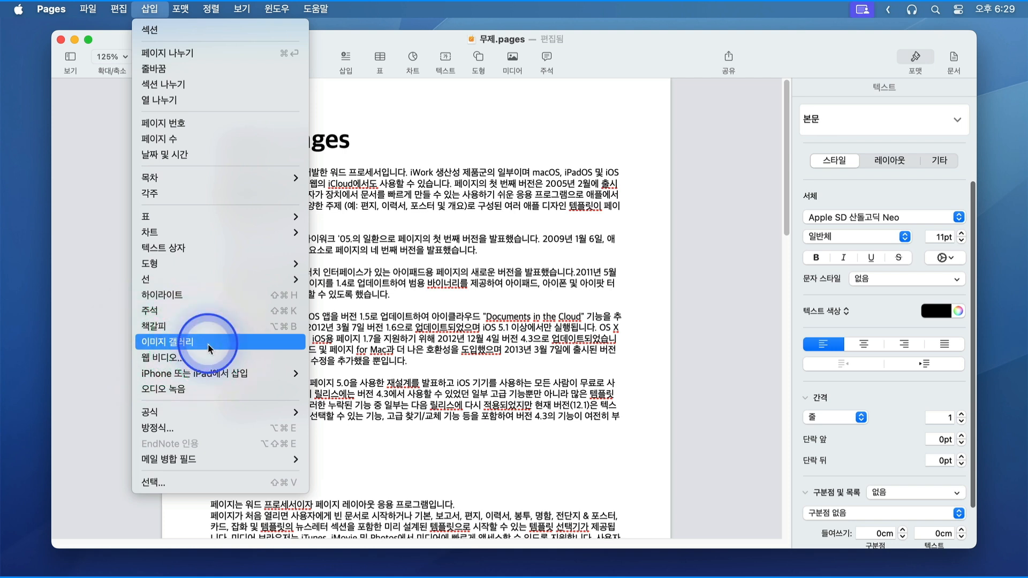
drag(407, 412, 475, 295)
drag(651, 395, 582, 447)
drag(505, 399, 538, 325)
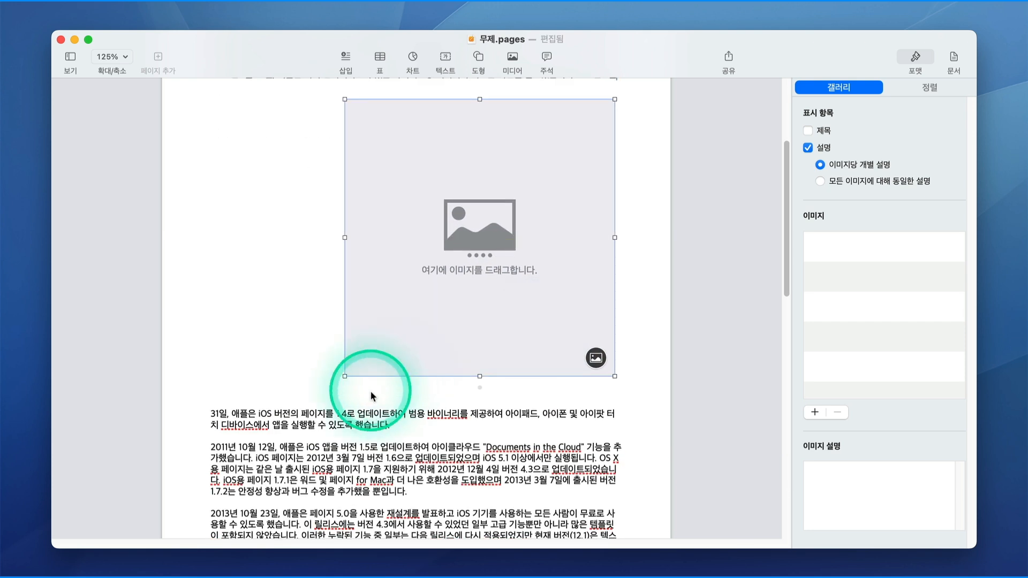
drag(345, 376, 387, 278)
drag(459, 236, 393, 320)
Add the four images from the Downloads folder to the gallery and enlarge it.
mouse_move(115, 551)
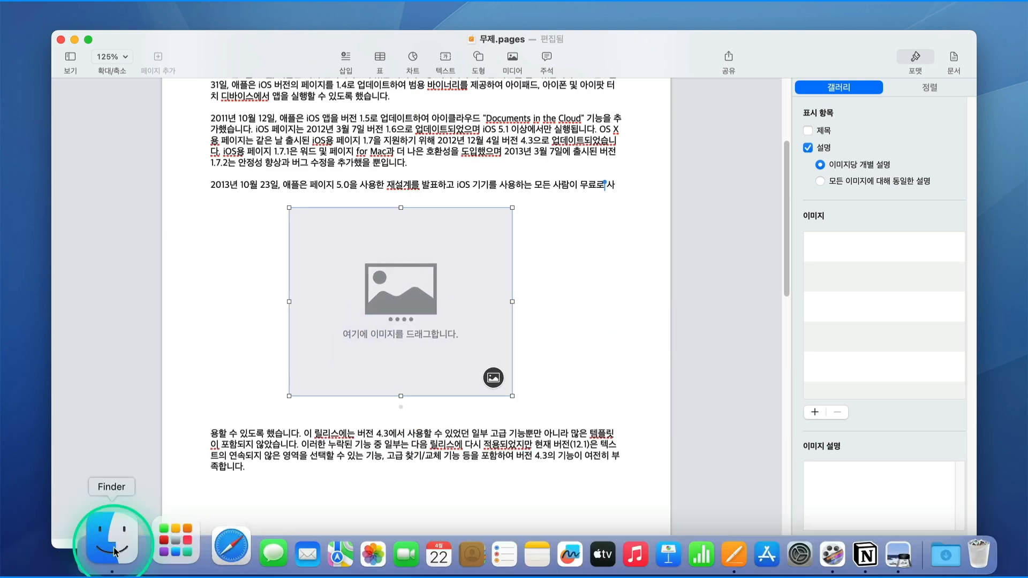
click(114, 551)
click(221, 182)
drag(461, 88, 869, 85)
drag(827, 317, 380, 267)
click(466, 361)
drag(510, 395, 559, 471)
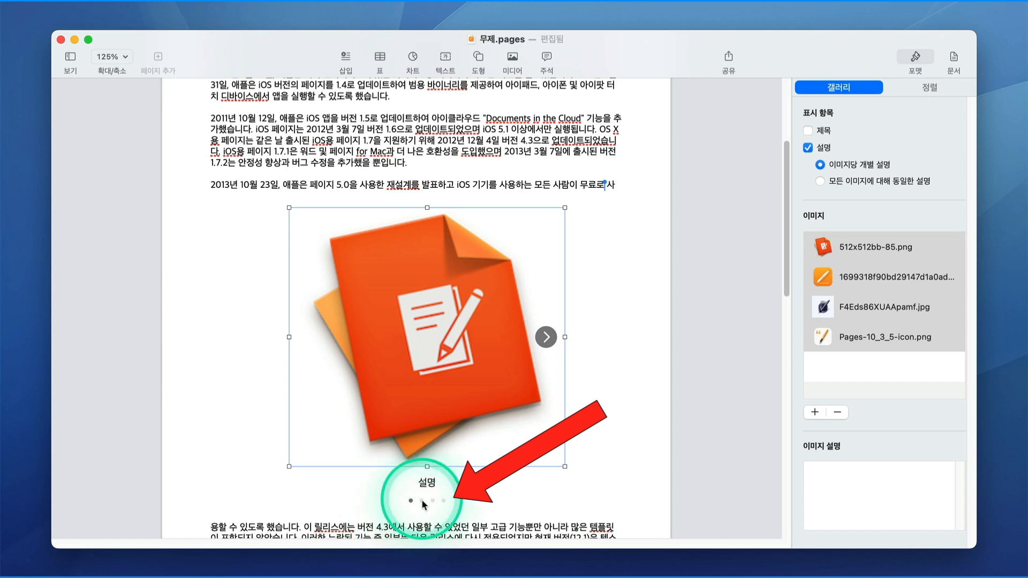
Browse the gallery images, then move Pages-10_3_5-icon.png above F4Eds86XUAApamf.jpg.
click(423, 501)
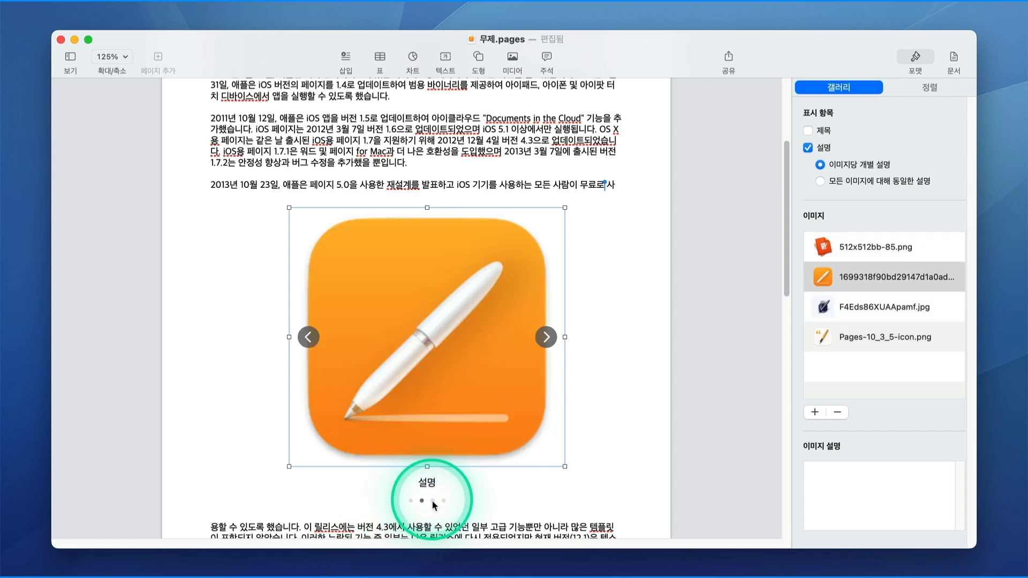
click(434, 501)
click(444, 501)
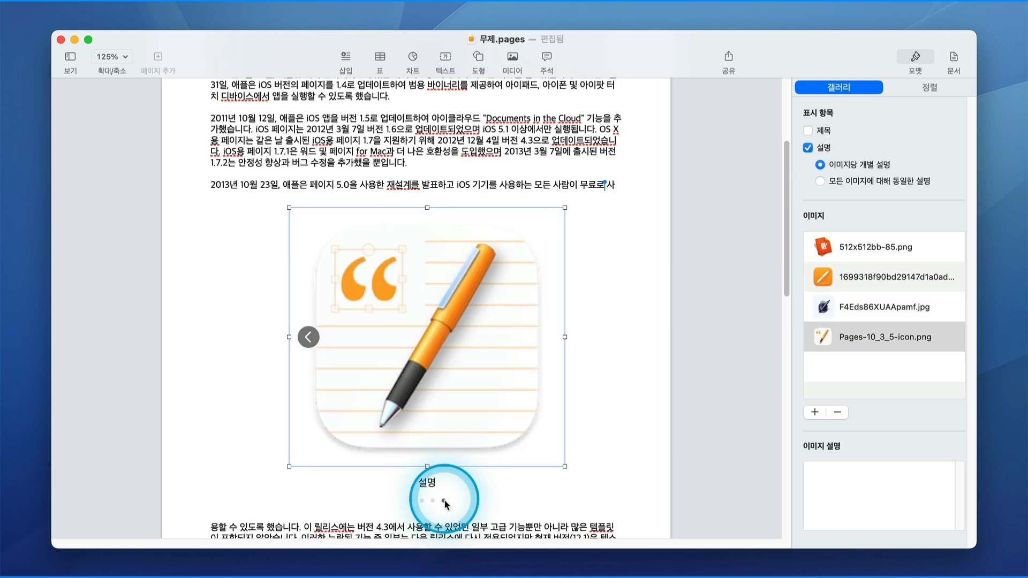
click(306, 338)
click(305, 338)
click(303, 337)
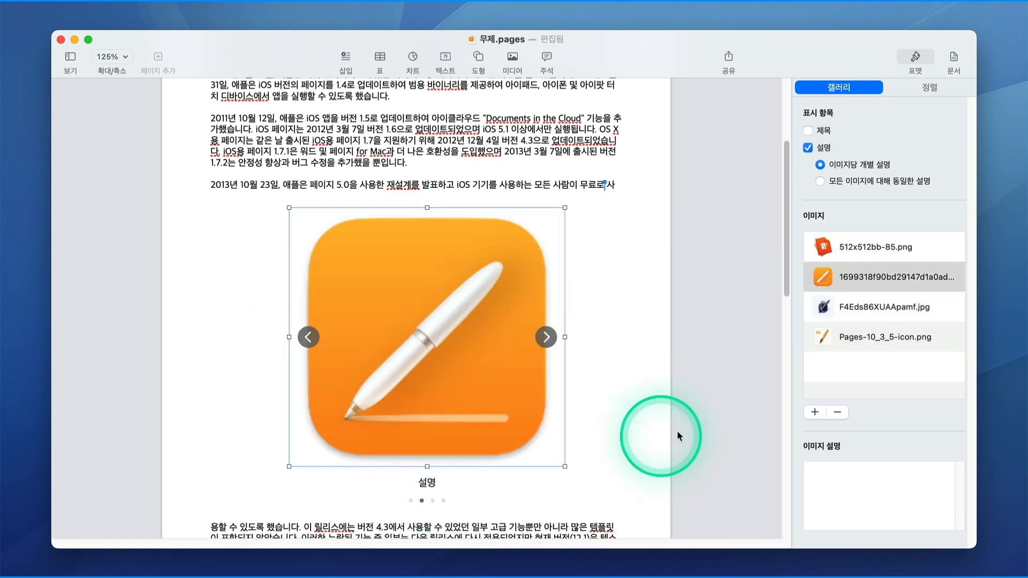
click(881, 342)
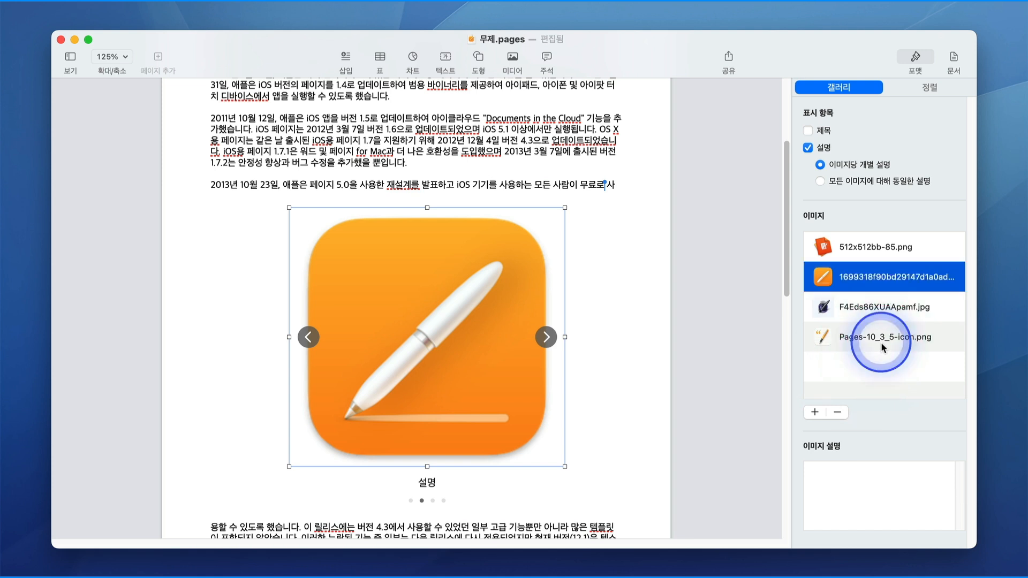
mouse_move(882, 337)
mouse_down()
mouse_move(882, 281)
mouse_move(872, 350)
mouse_up()
Replace the gallery caption 설명 with 'Pages' and check it on the following images.
click(872, 346)
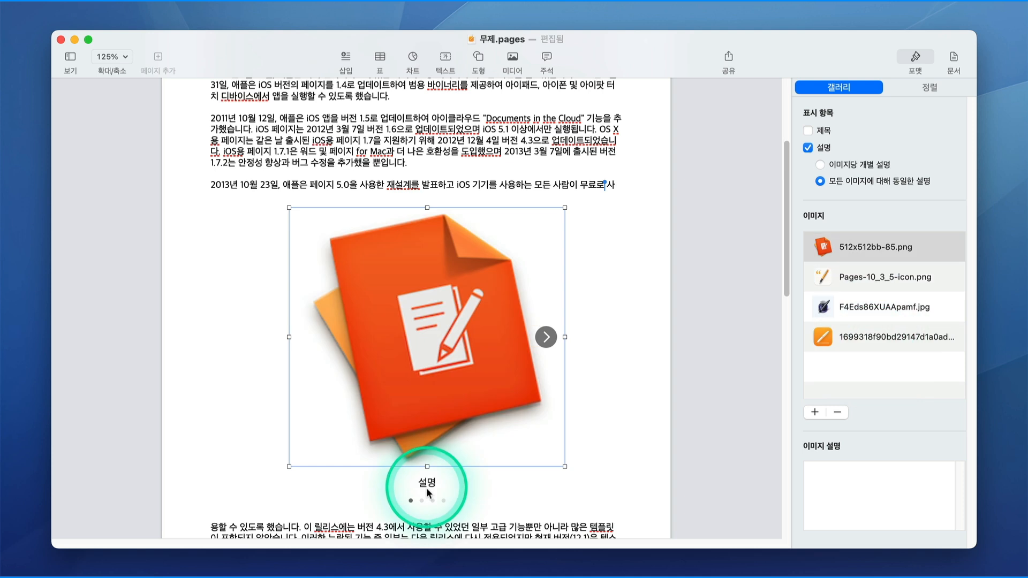
double_click(425, 484)
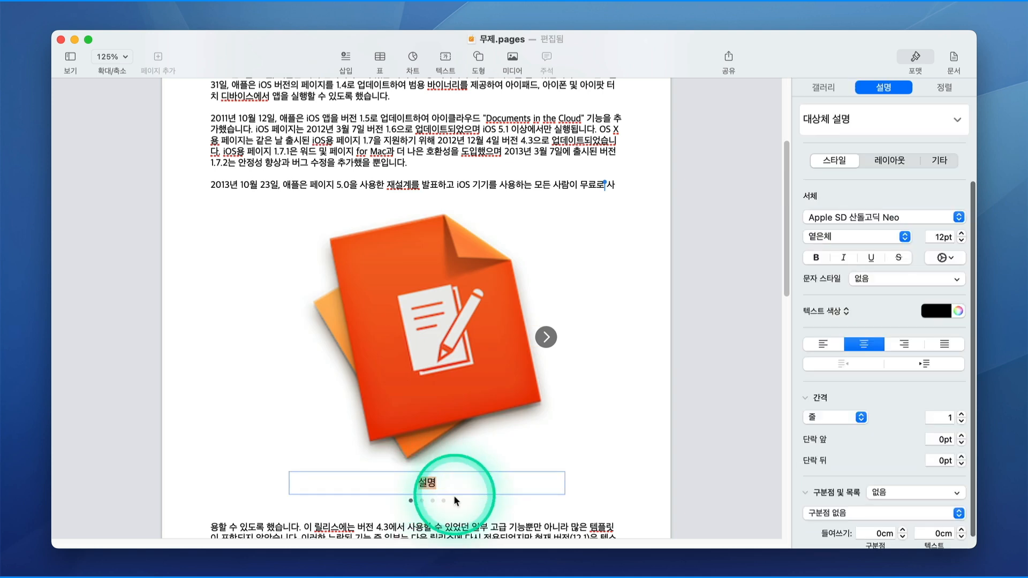
text(ㅂㅂ)
key(BackSpace)
text(Pa)
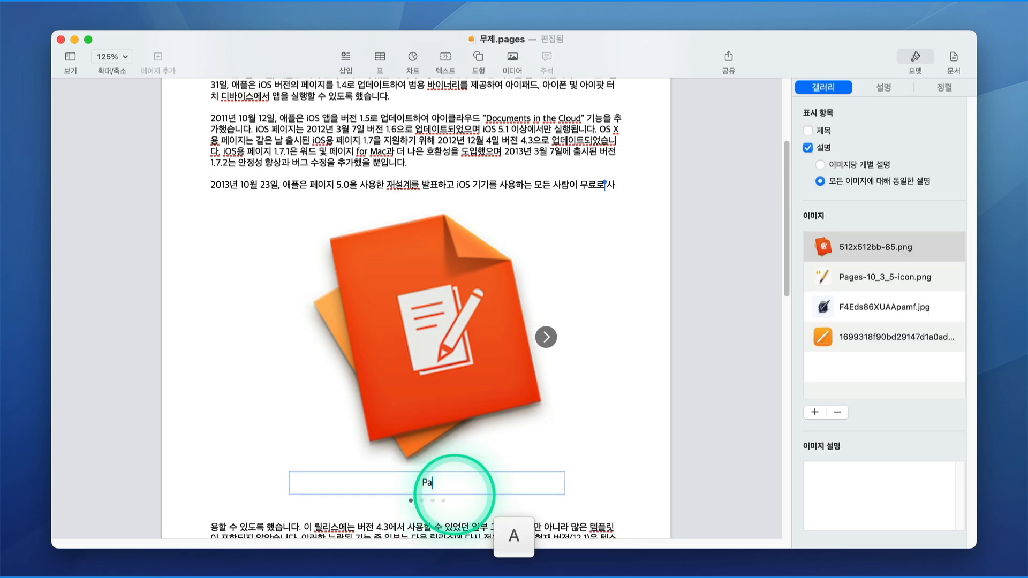
text(ges)
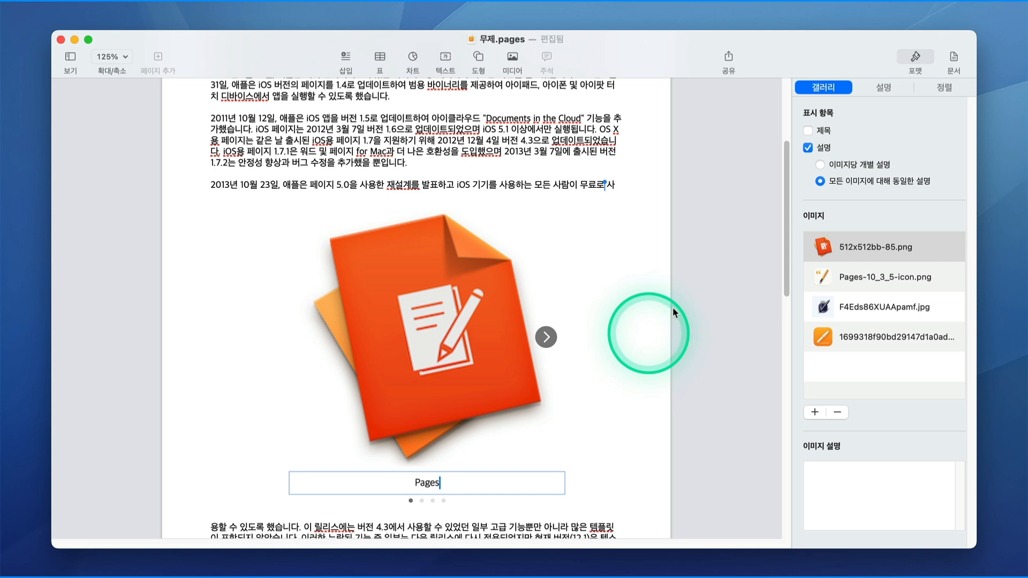
click(640, 391)
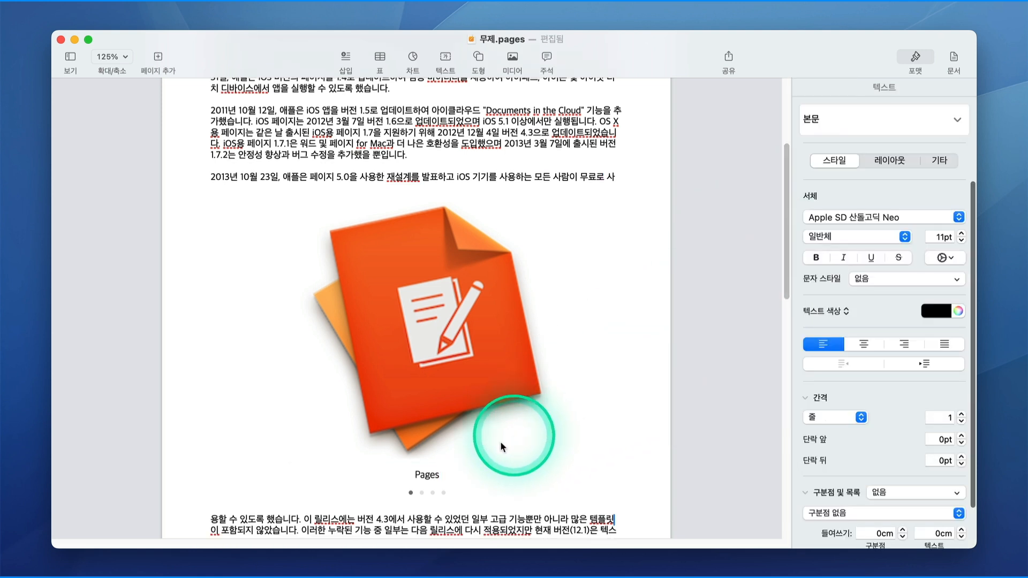
click(422, 494)
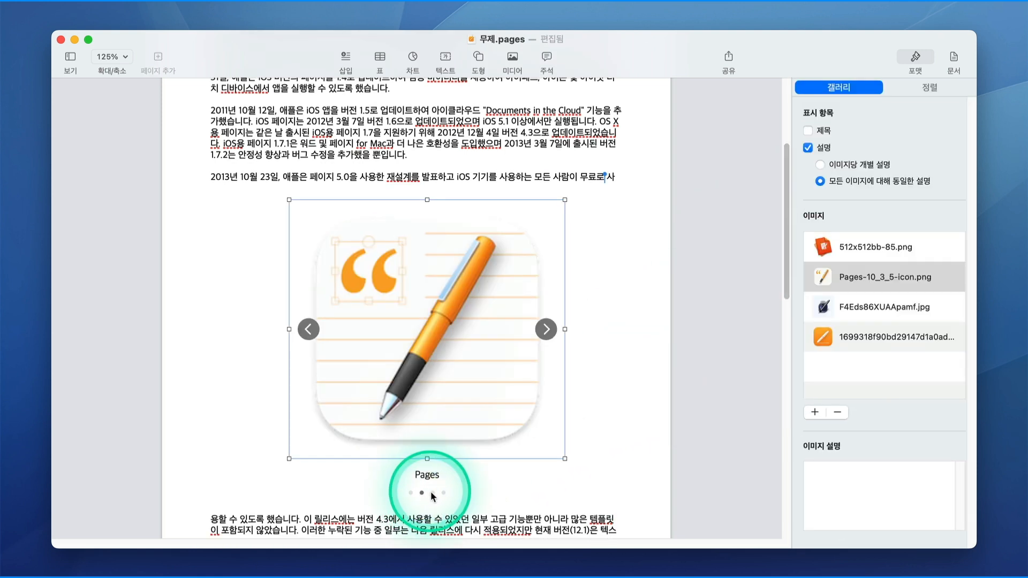
click(432, 494)
Delete the orange Pages pen icon image (1699318f…) from the gallery's image list.
click(443, 493)
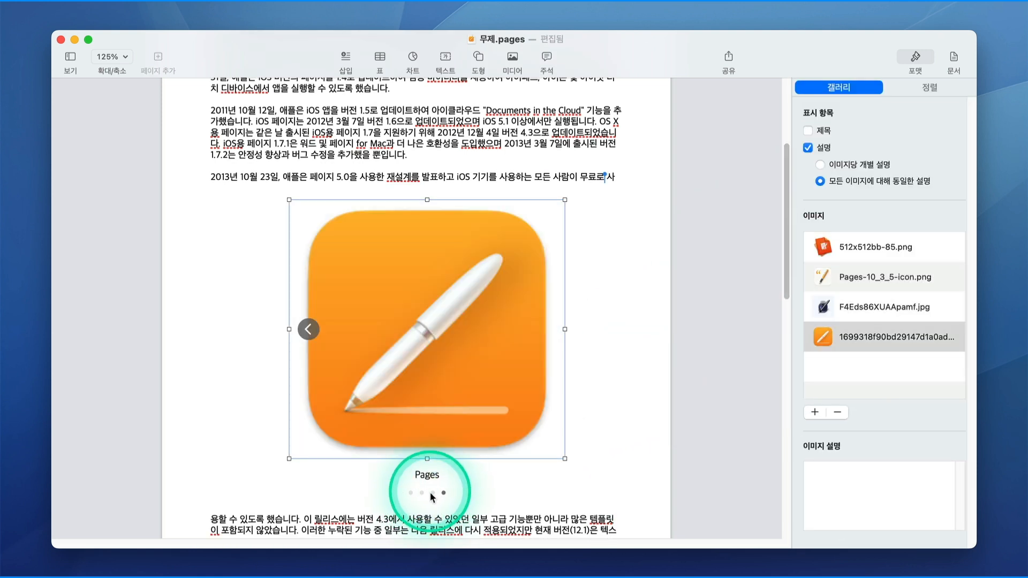
click(433, 493)
click(422, 493)
click(411, 493)
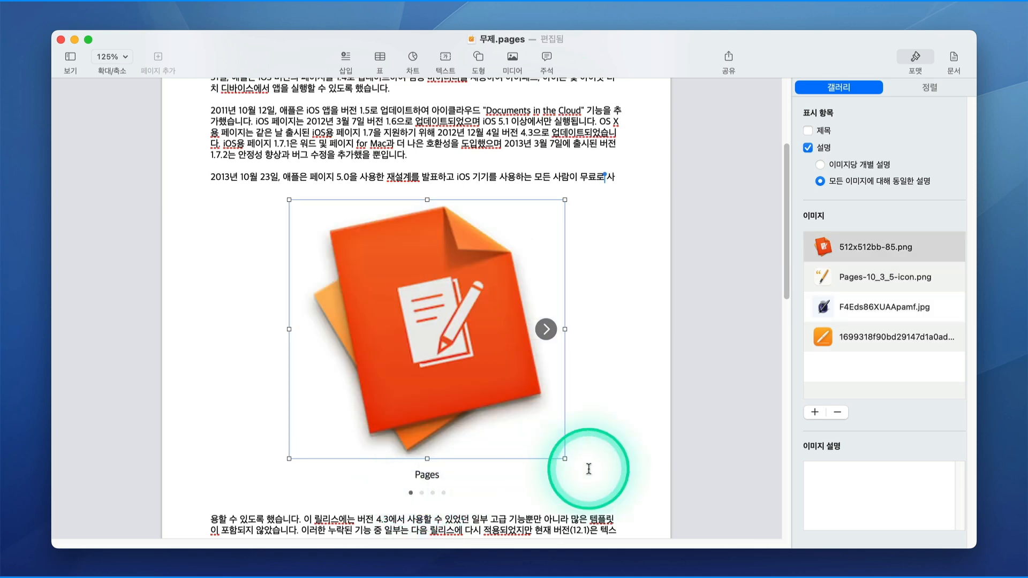
click(814, 413)
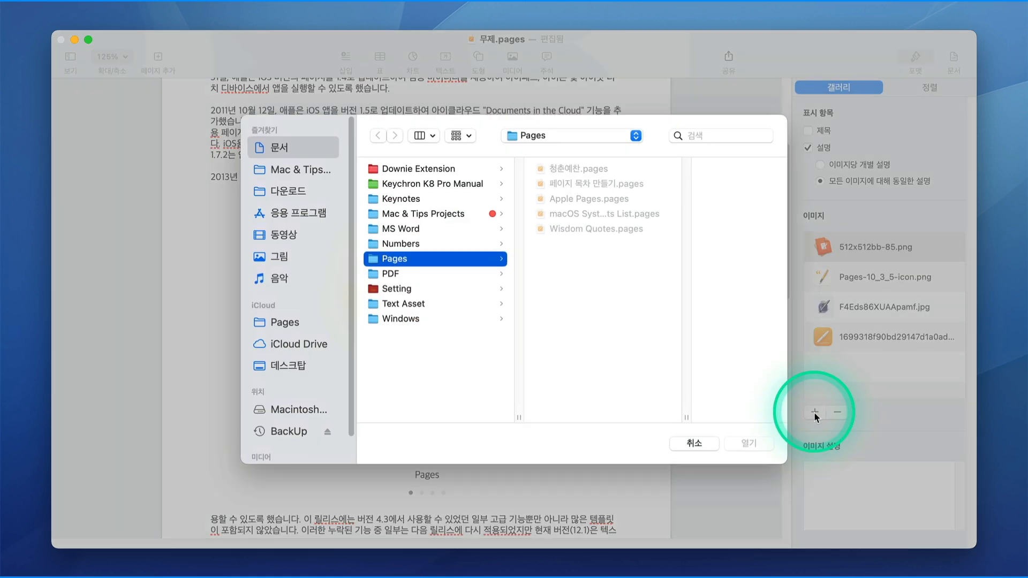
click(703, 445)
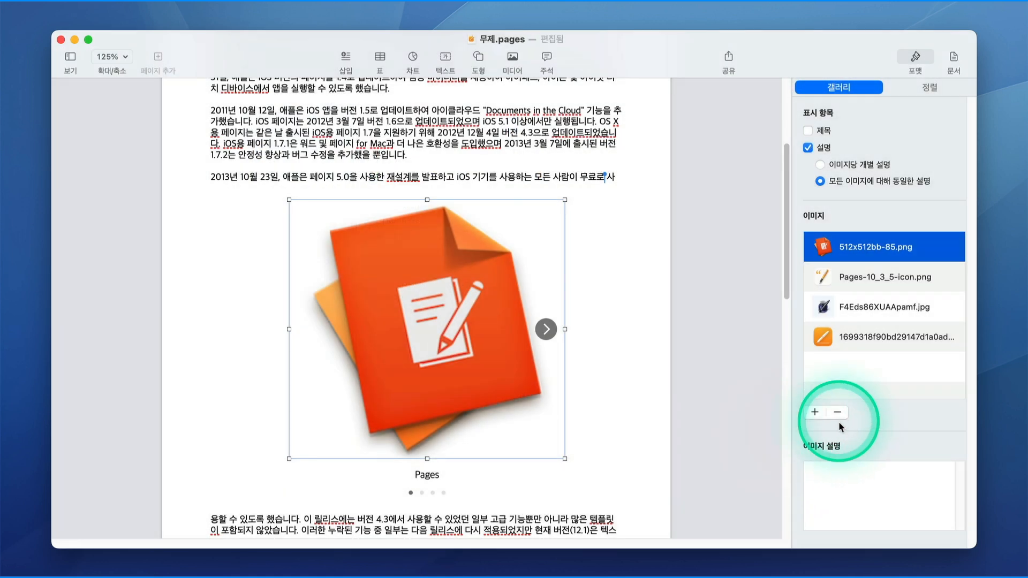
click(847, 341)
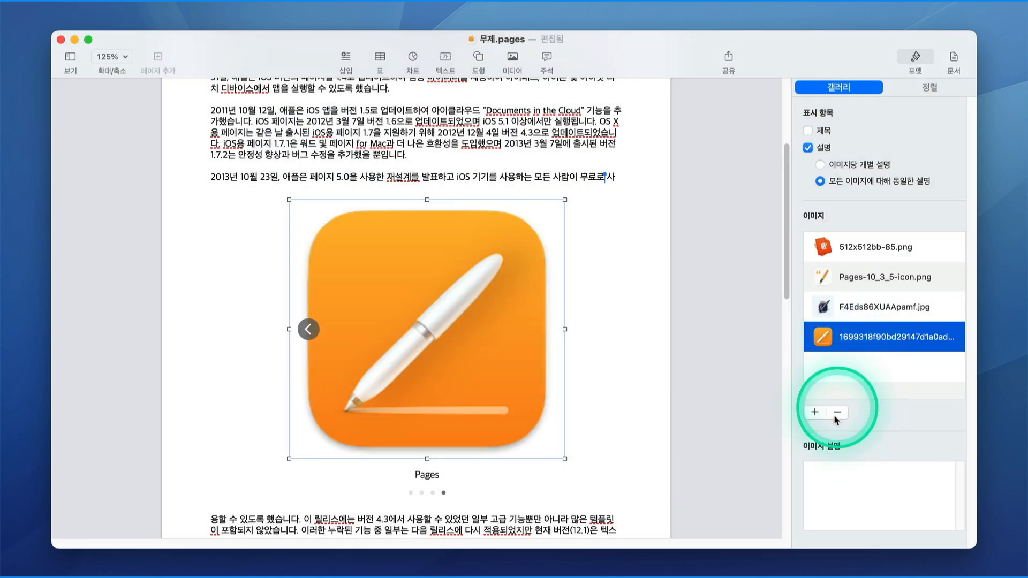
click(837, 412)
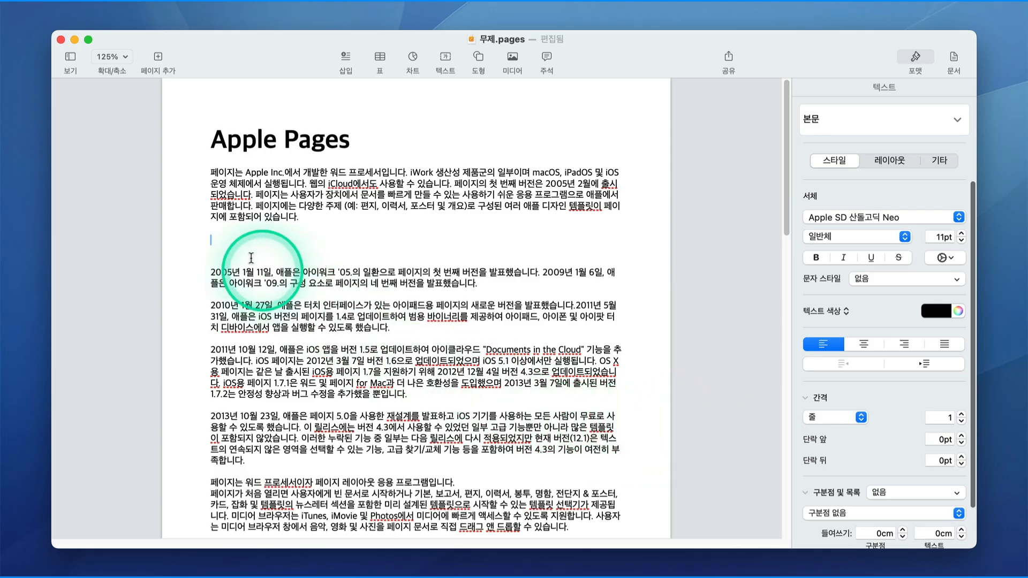
Insert the pasted YouTube template video as a web video, shrink it, centre it and play it.
mouse_move(140, 6)
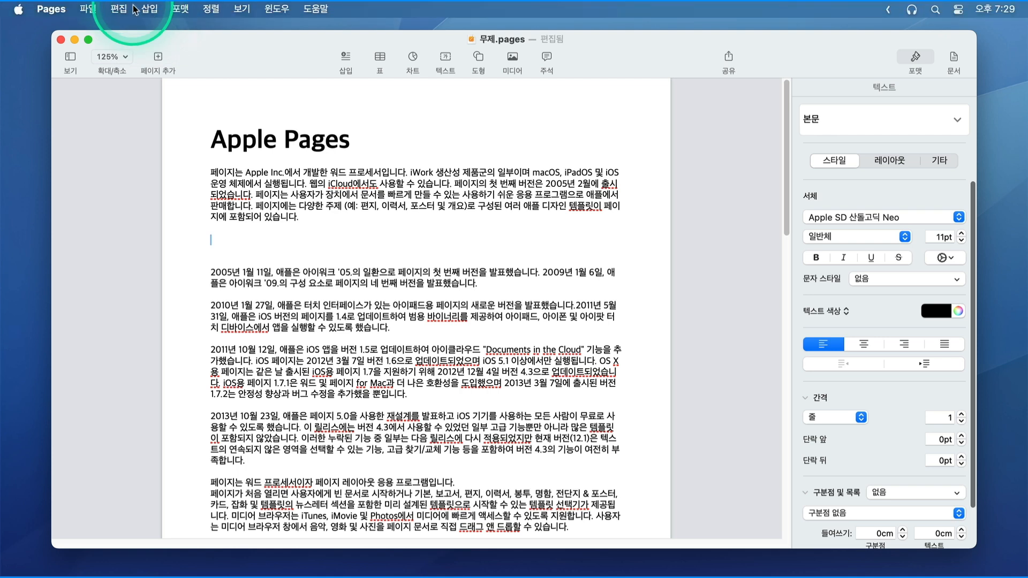
click(143, 11)
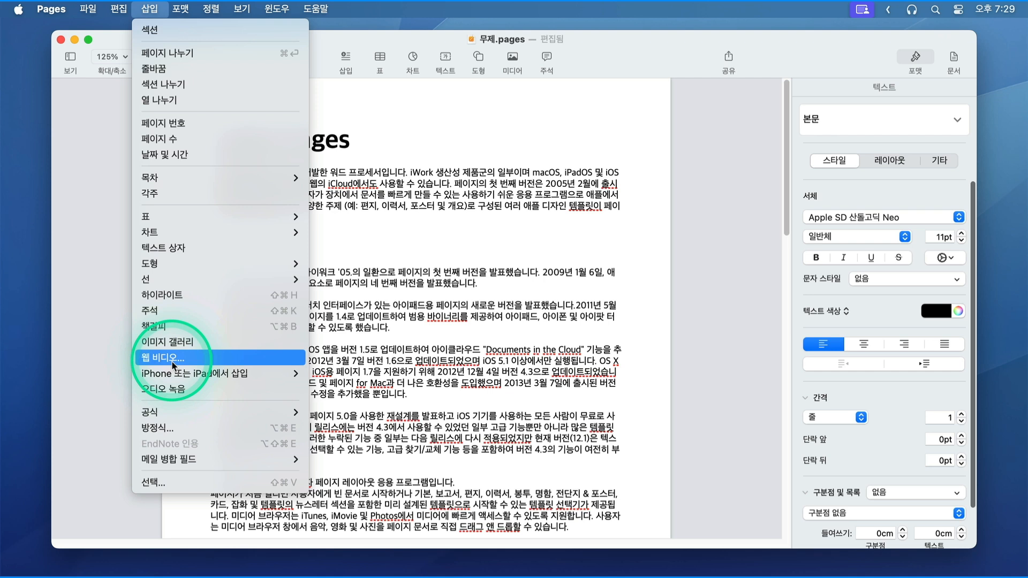
click(172, 364)
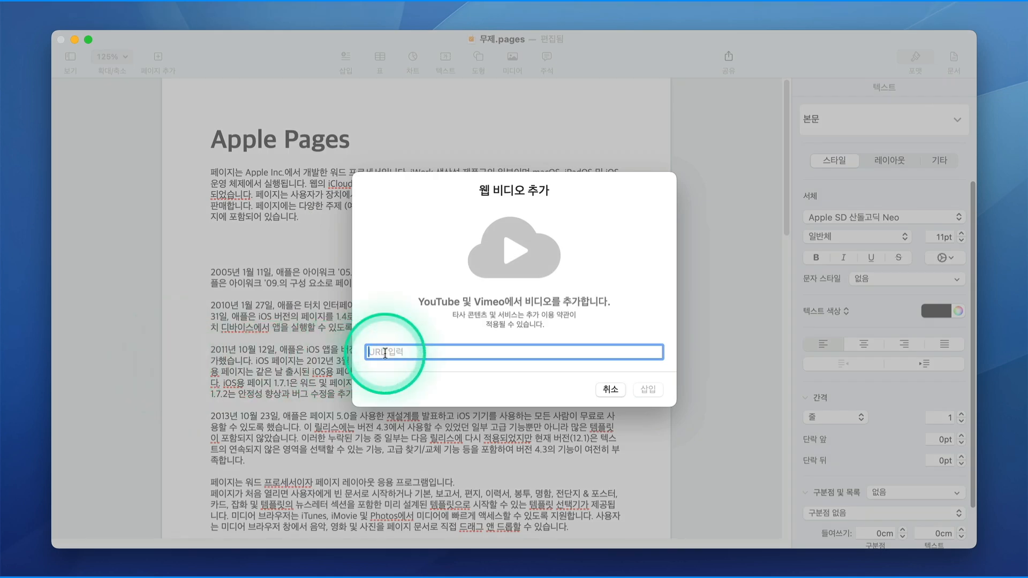
text(https://youtu.be/y_U6Y3fAMyg?si=EYf0-FIOCbh22xir)
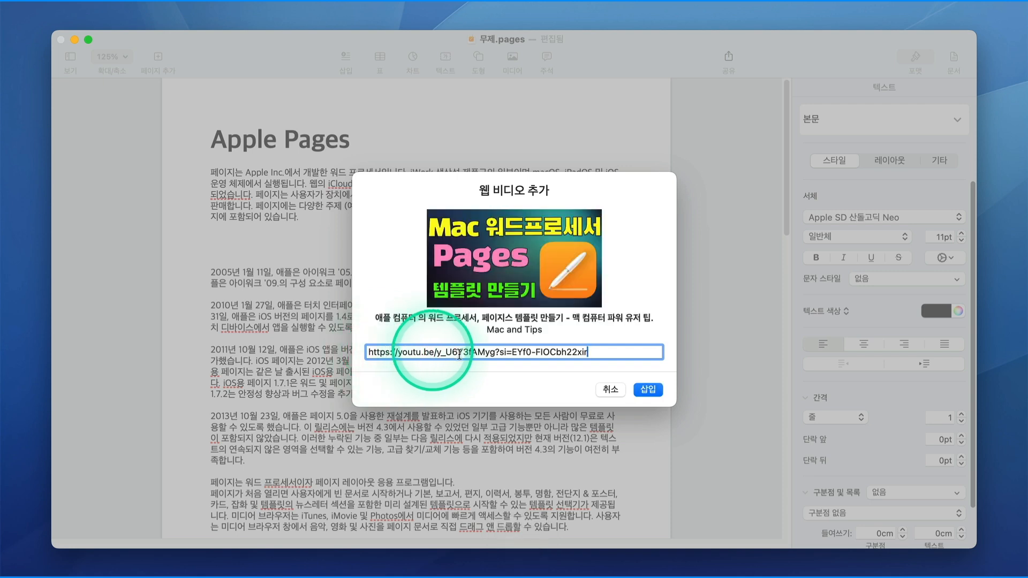
click(648, 390)
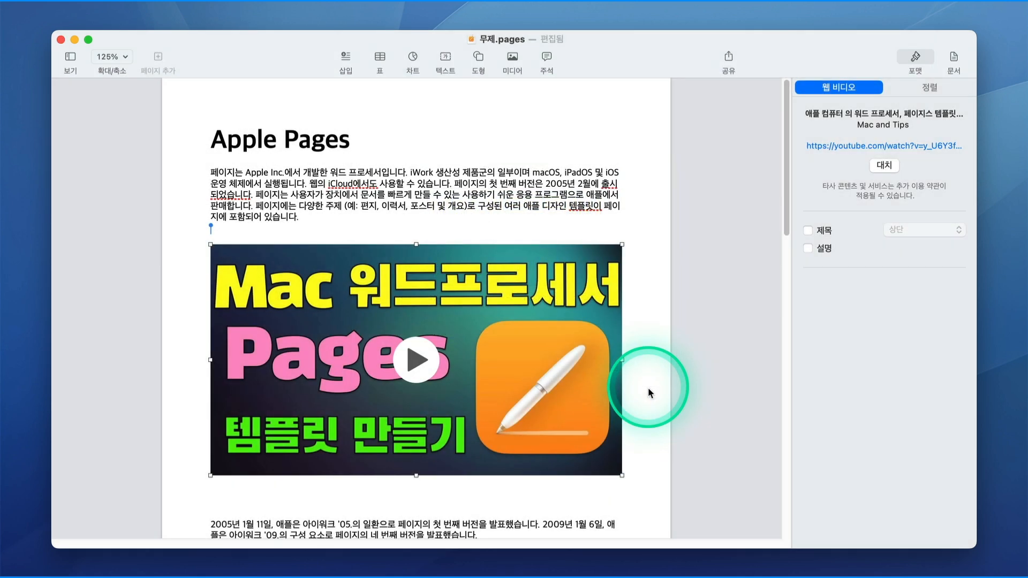
drag(210, 475, 279, 435)
drag(536, 401, 420, 354)
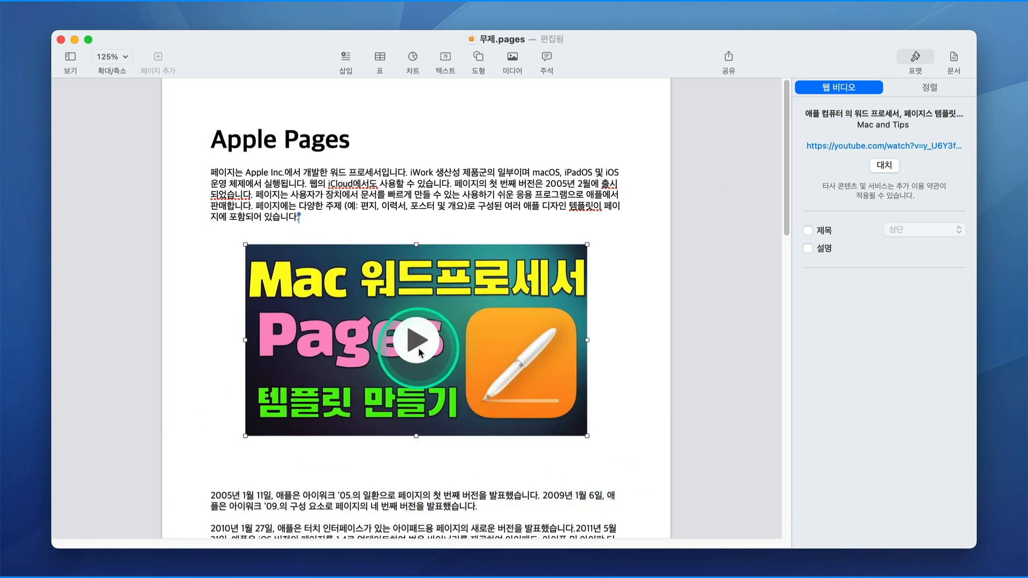
click(623, 409)
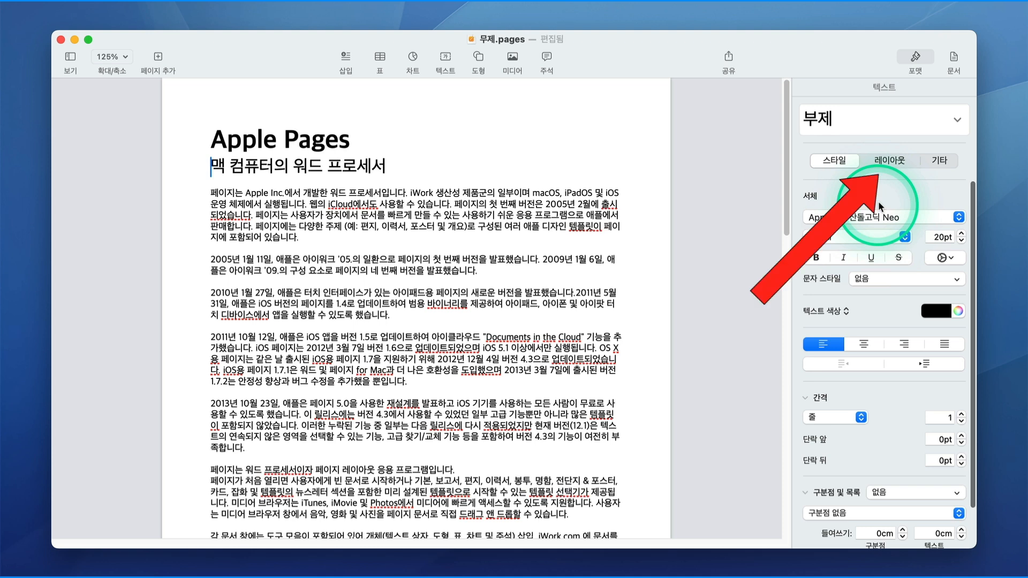
Try a two-column layout on the whole document, then undo it.
click(890, 163)
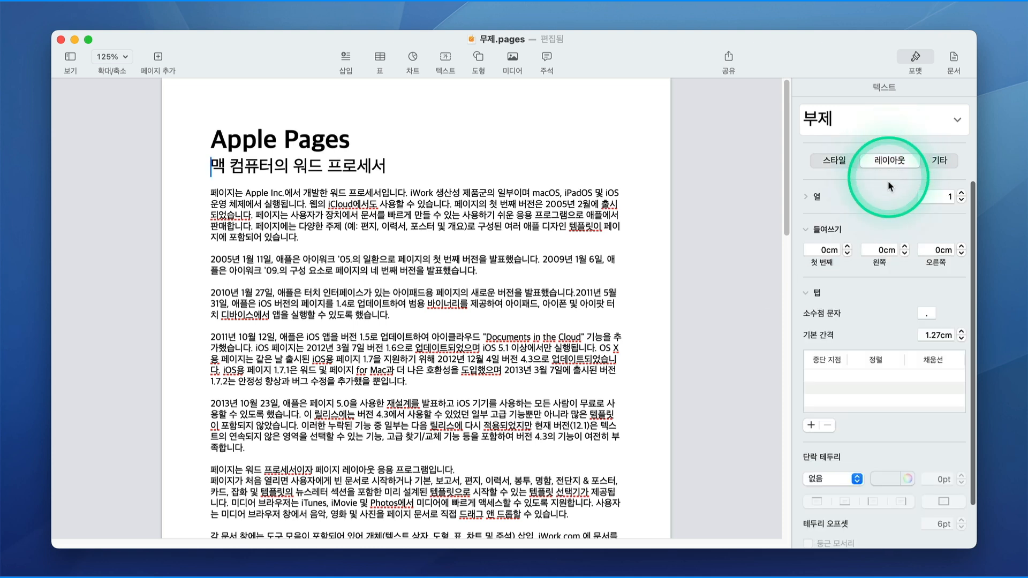
click(962, 194)
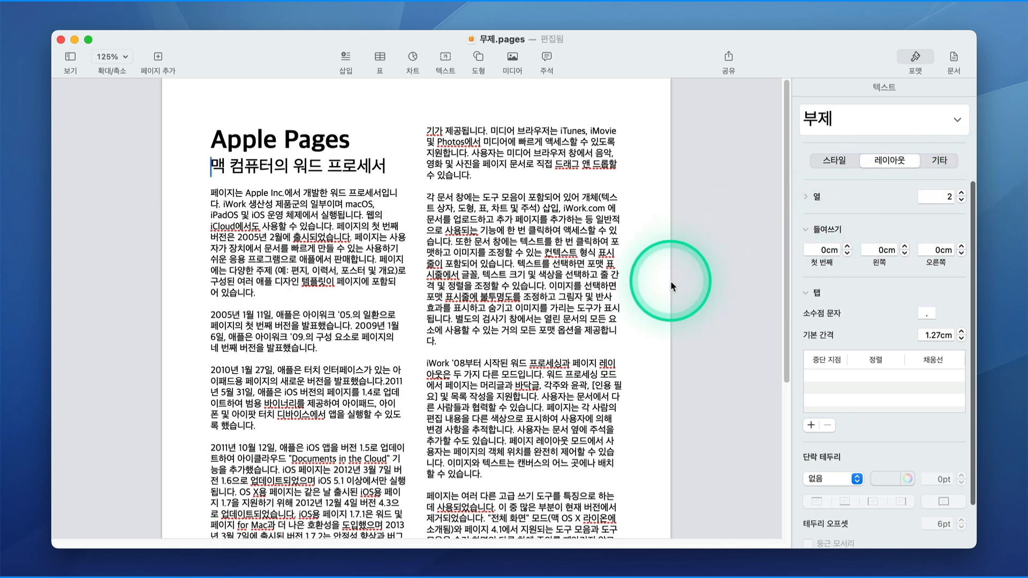
scroll(671, 282, down, 5)
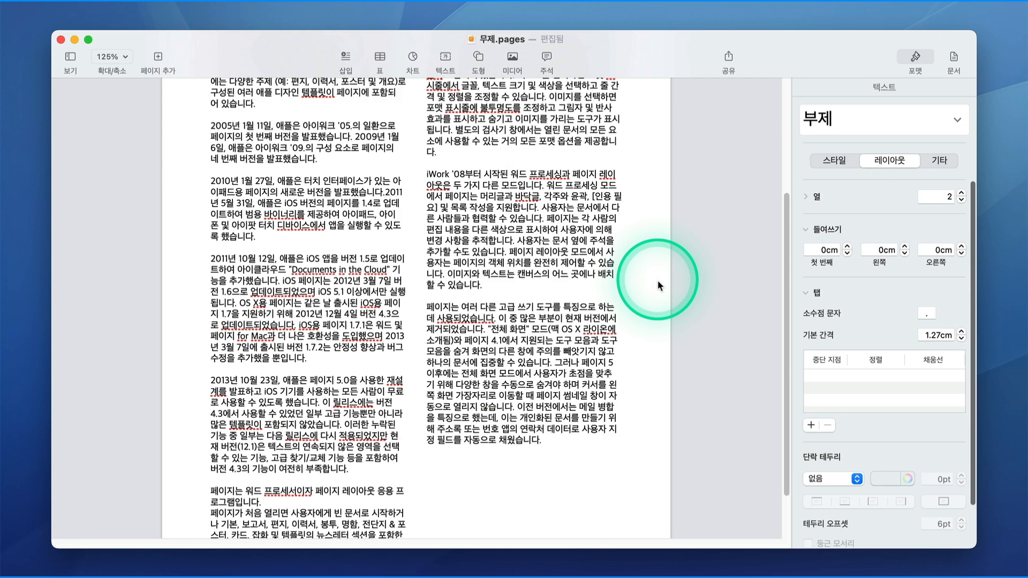
scroll(658, 284, up, 5)
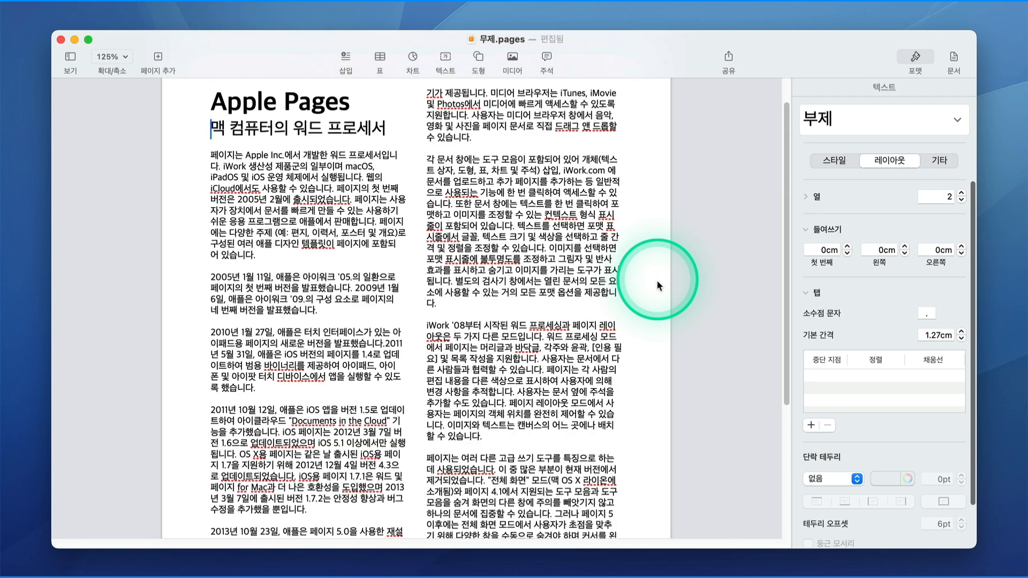
scroll(659, 286, up, 1)
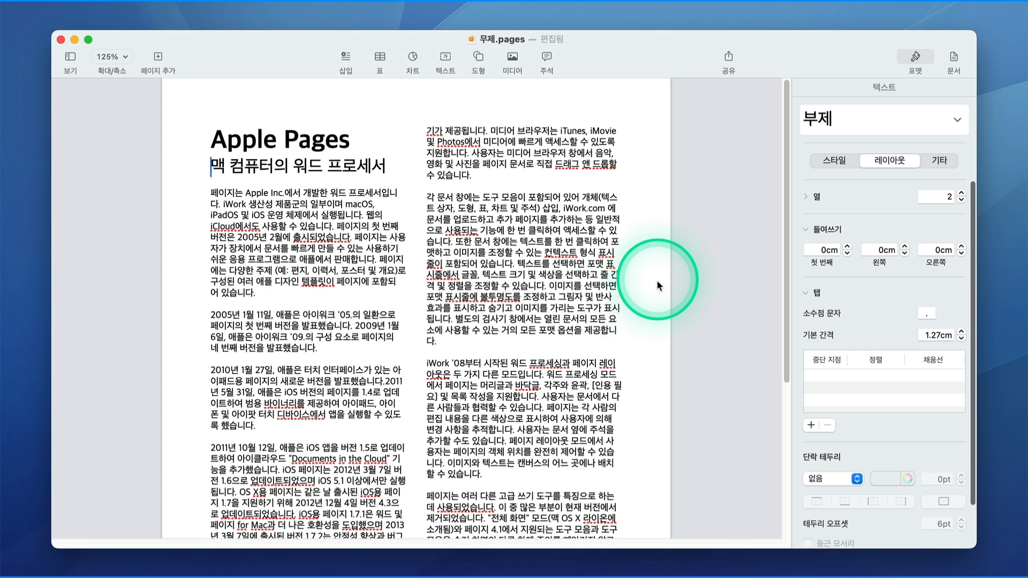
key(super+z)
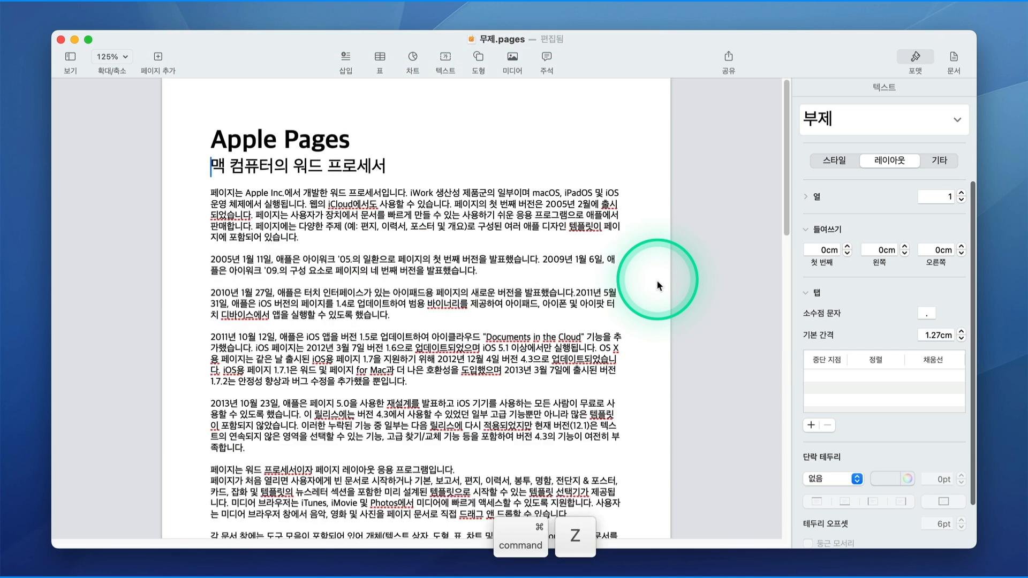
Select only the body paragraphs and set them to two columns.
drag(212, 138, 382, 161)
click(410, 167)
drag(212, 192, 567, 568)
click(961, 193)
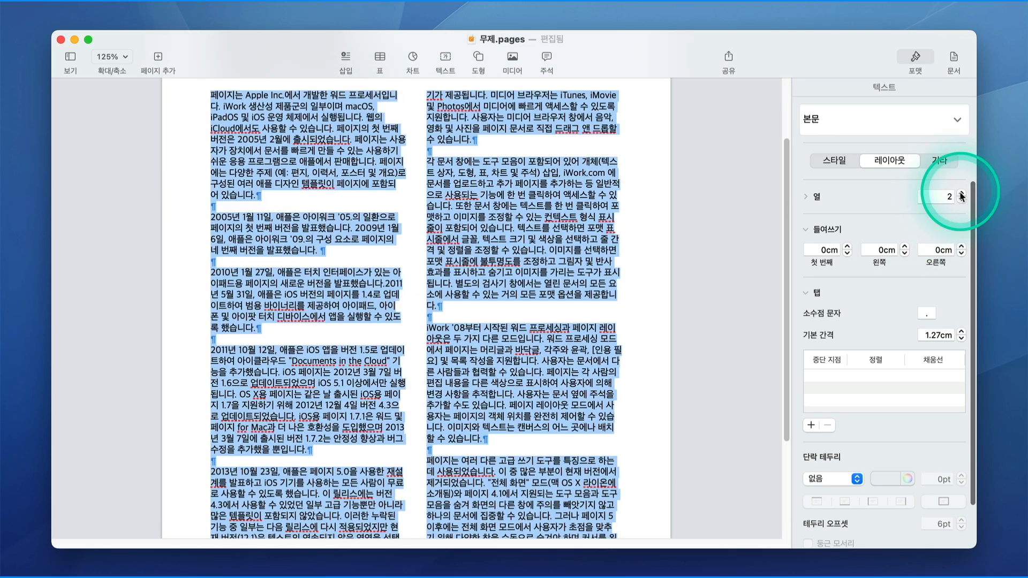
scroll(578, 316, up, 3)
click(645, 253)
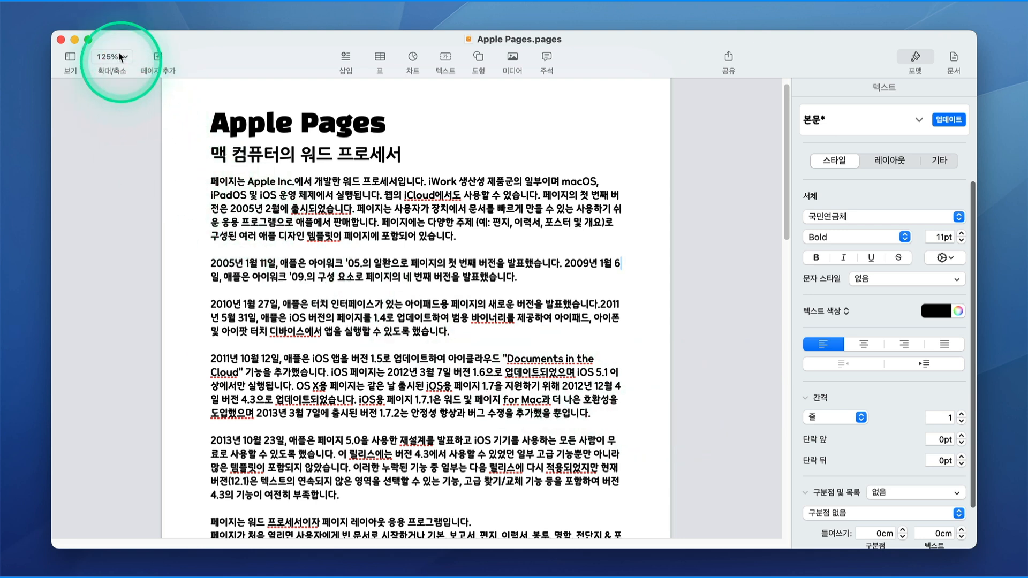
Choose File > Revert To > Browse All Versions… to compare saved versions.
click(89, 9)
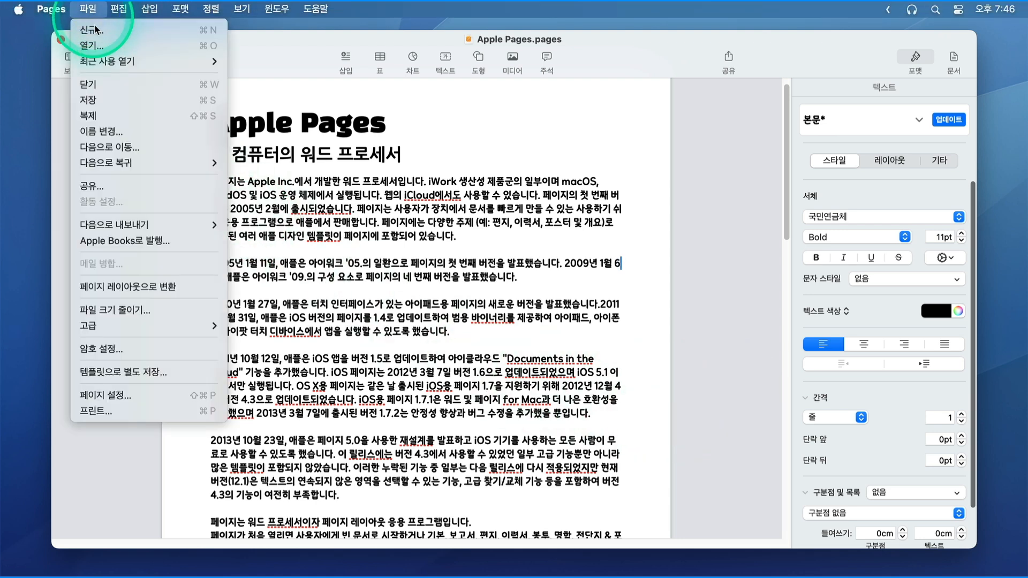
mouse_move(101, 165)
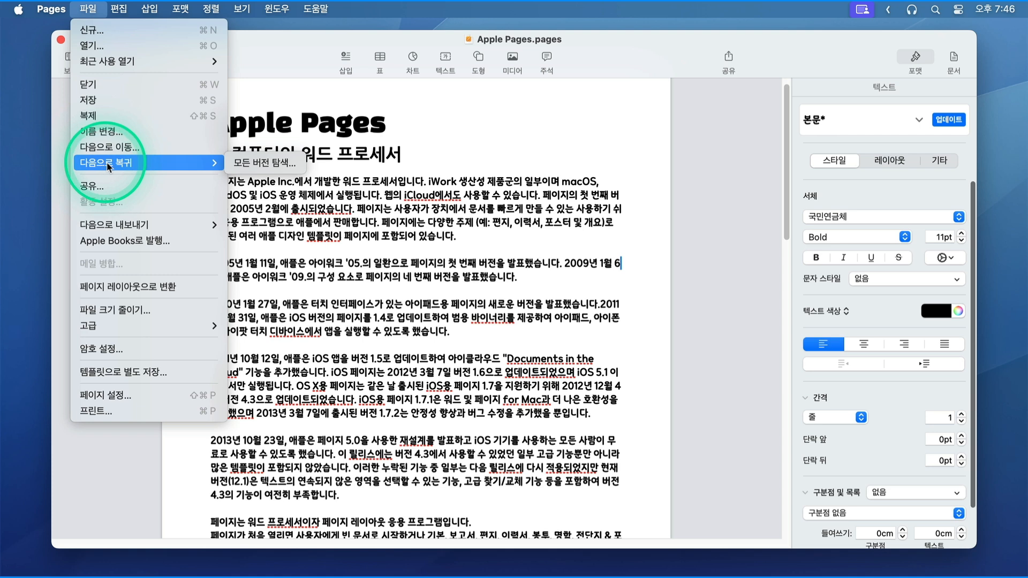
click(262, 163)
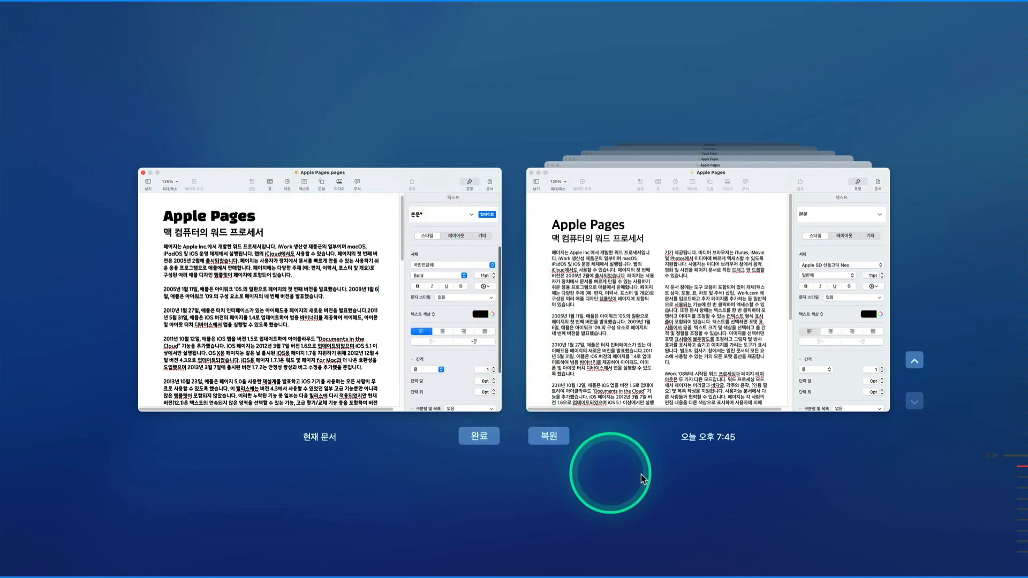
Browse the earlier saved versions and restore the 7:42 version with the blue title.
click(914, 363)
click(914, 362)
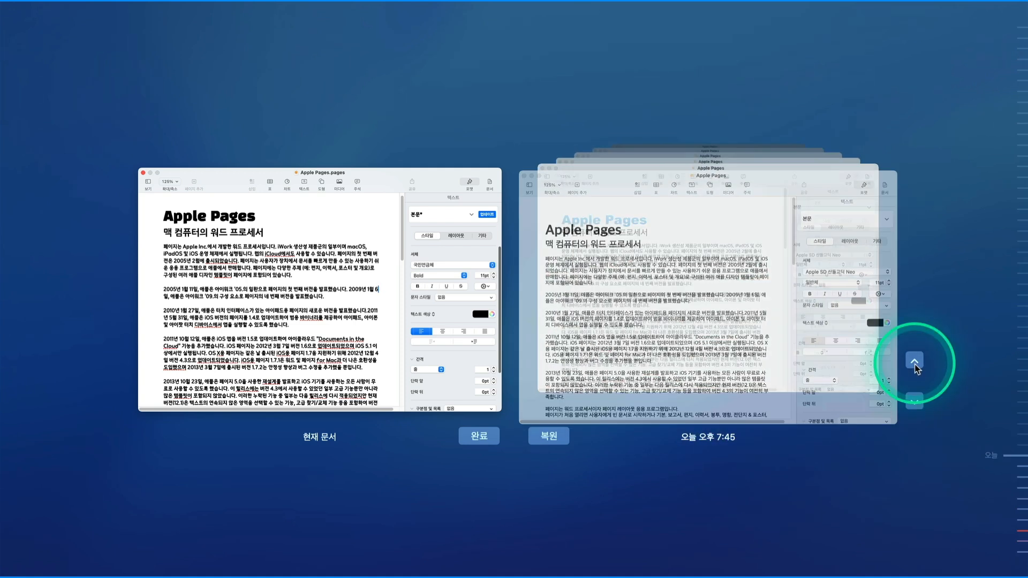
click(915, 363)
click(915, 363)
click(915, 363)
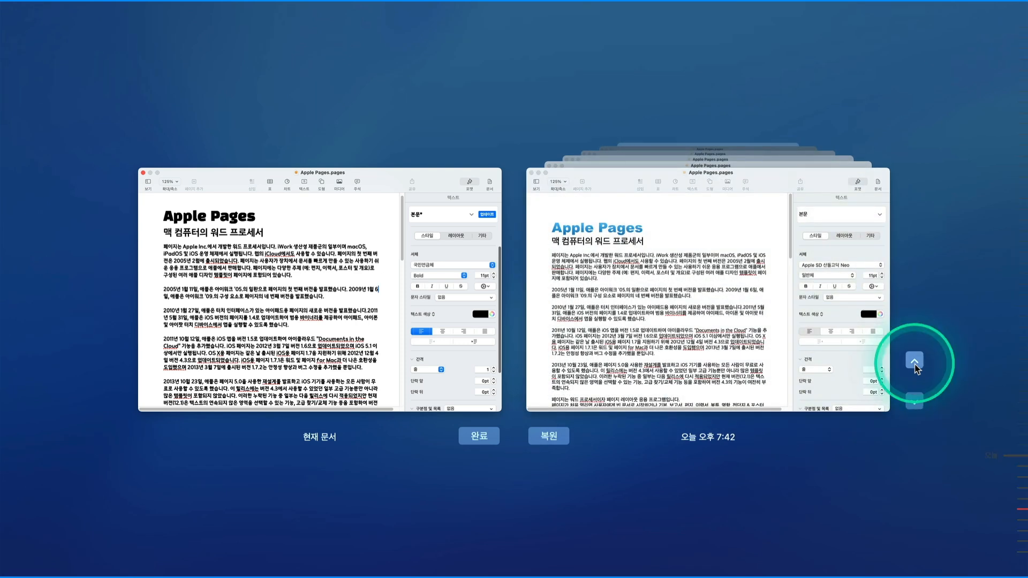
click(914, 401)
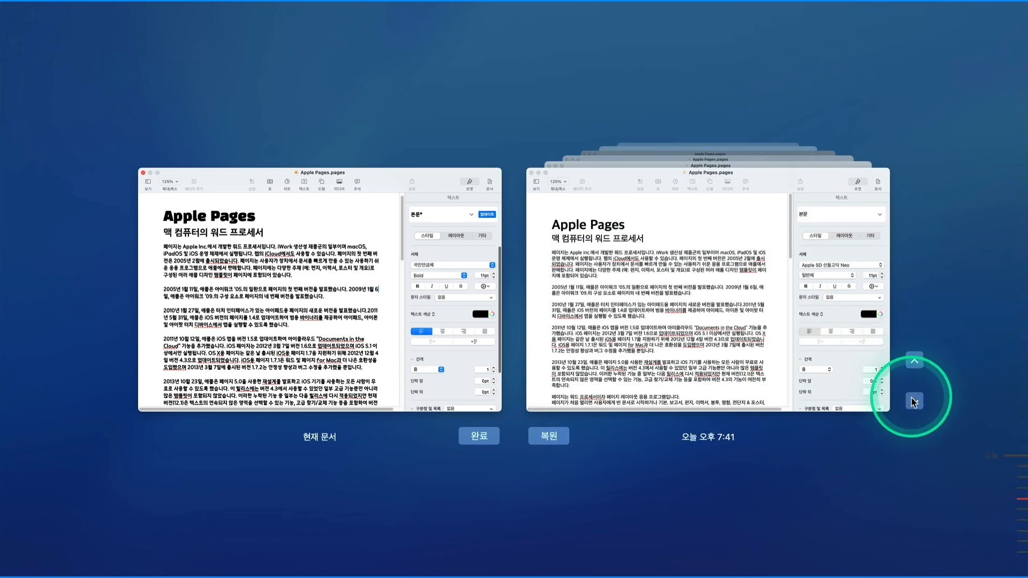
click(557, 431)
click(557, 431)
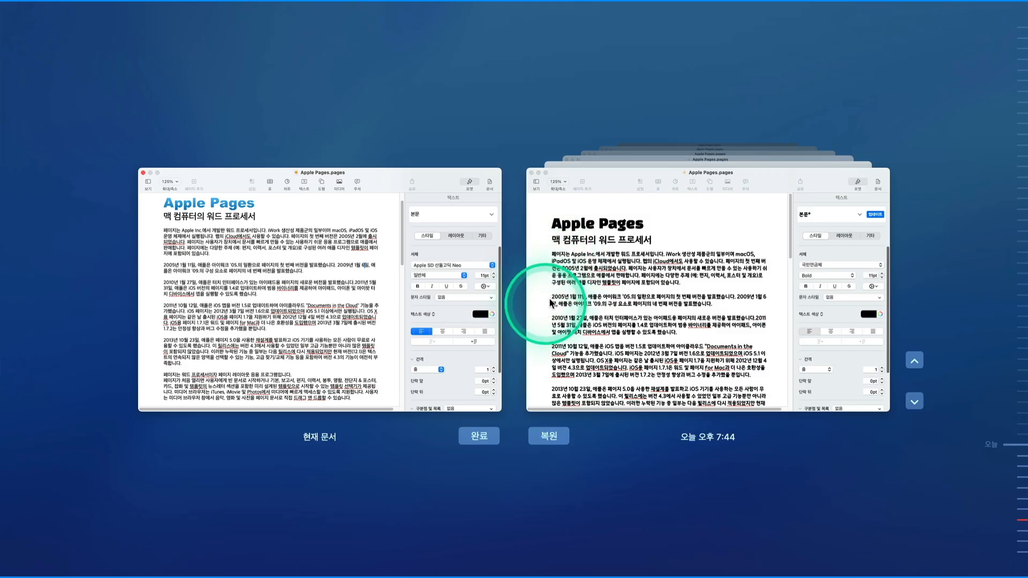
Copy the 2005 paragraph from the 7:44 version, then leave the version browser.
click(563, 298)
drag(358, 297, 664, 309)
key(super+c)
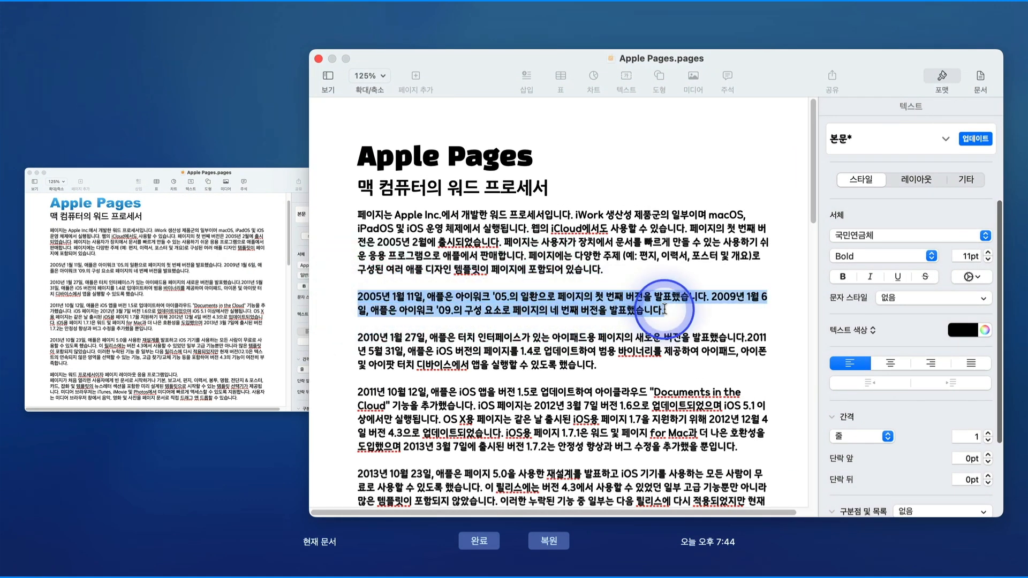
right_click(664, 309)
click(665, 372)
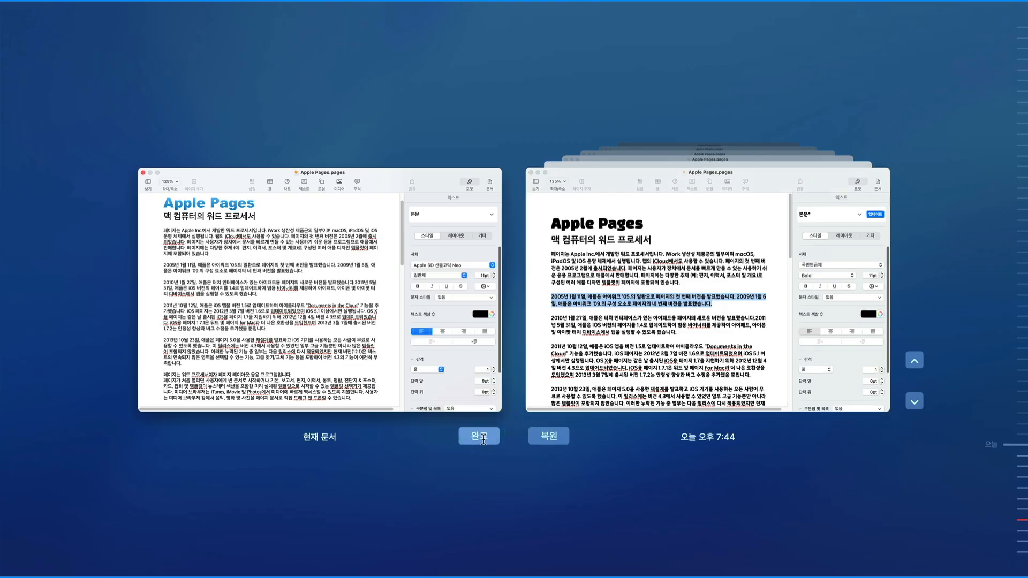
click(480, 436)
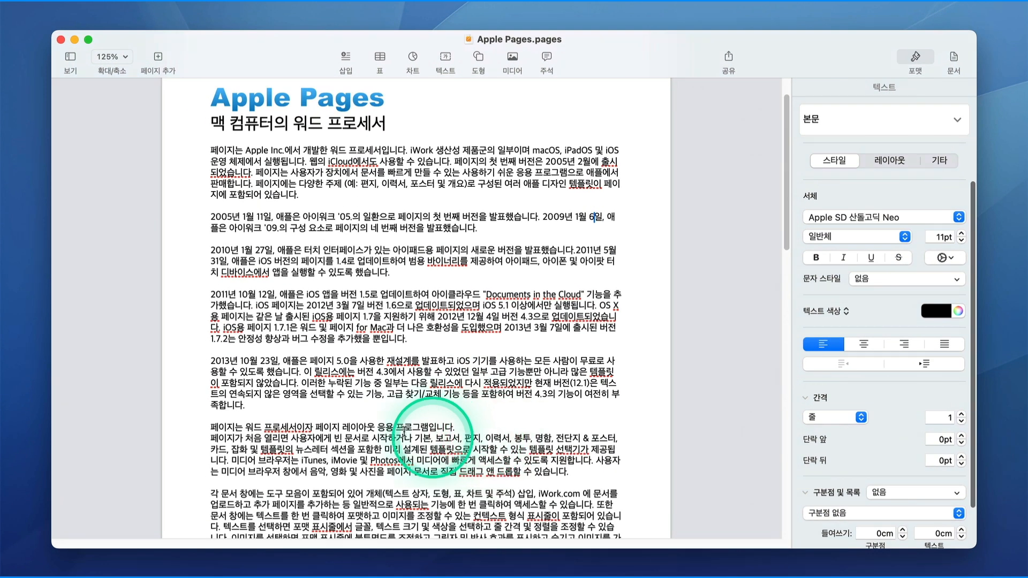
Paste the copied 2005 paragraph onto a new line before the 2010 paragraph.
click(177, 239)
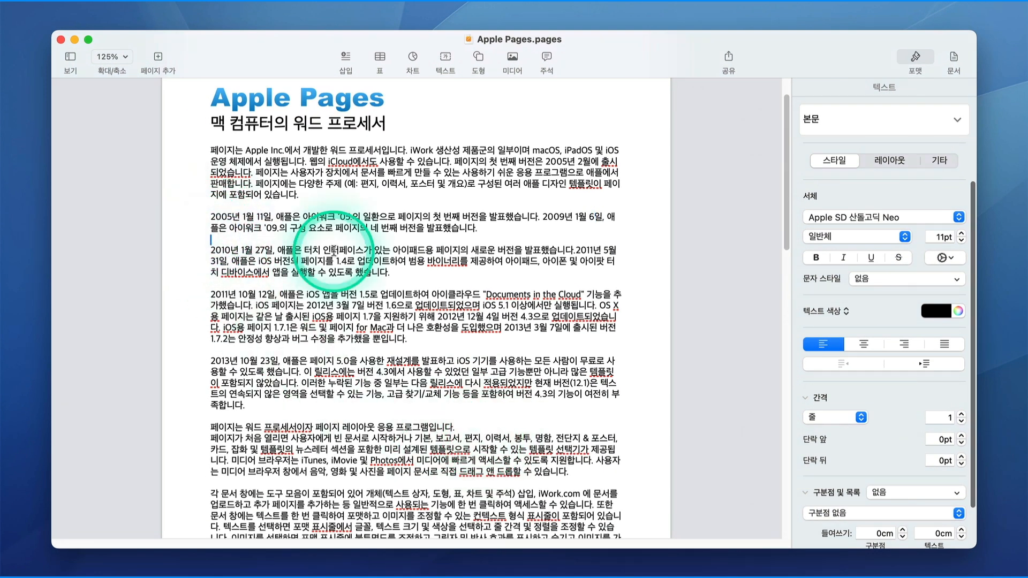
key(Return)
key(super+v)
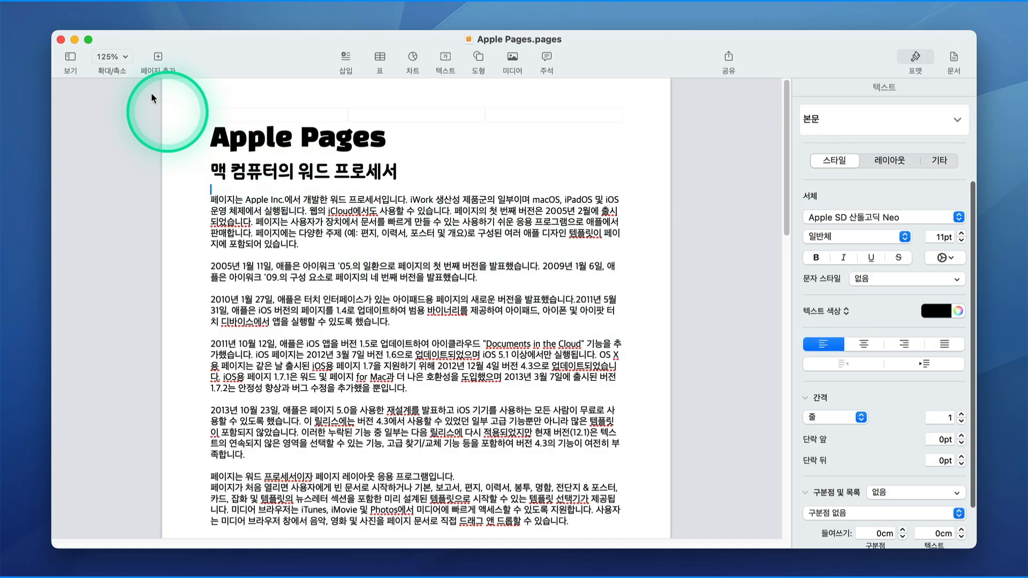
Set a document password with hint "숫자", remember it in the keychain, and close the document.
click(95, 9)
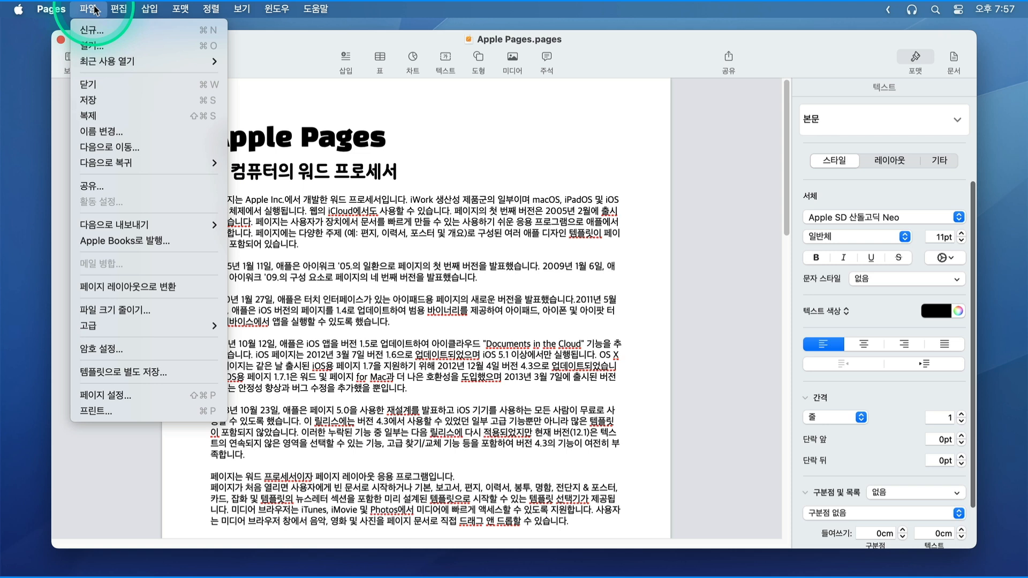
click(107, 349)
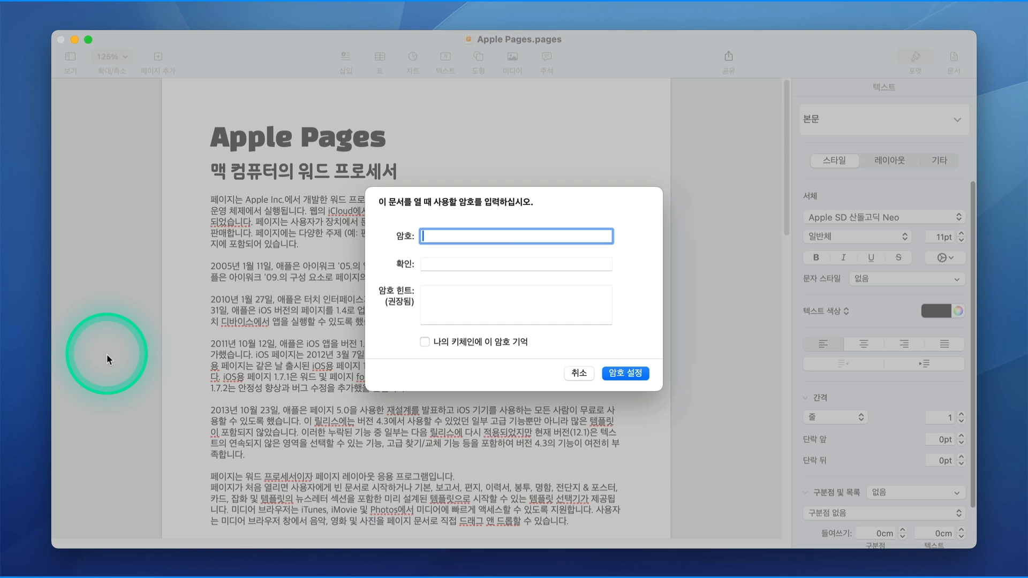
click(437, 264)
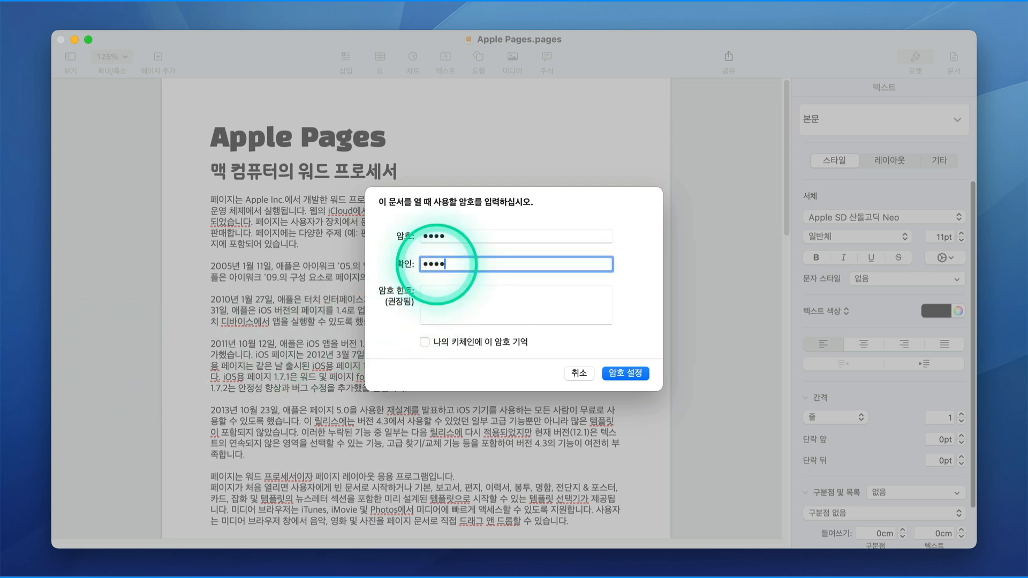
click(431, 302)
text(tnt)
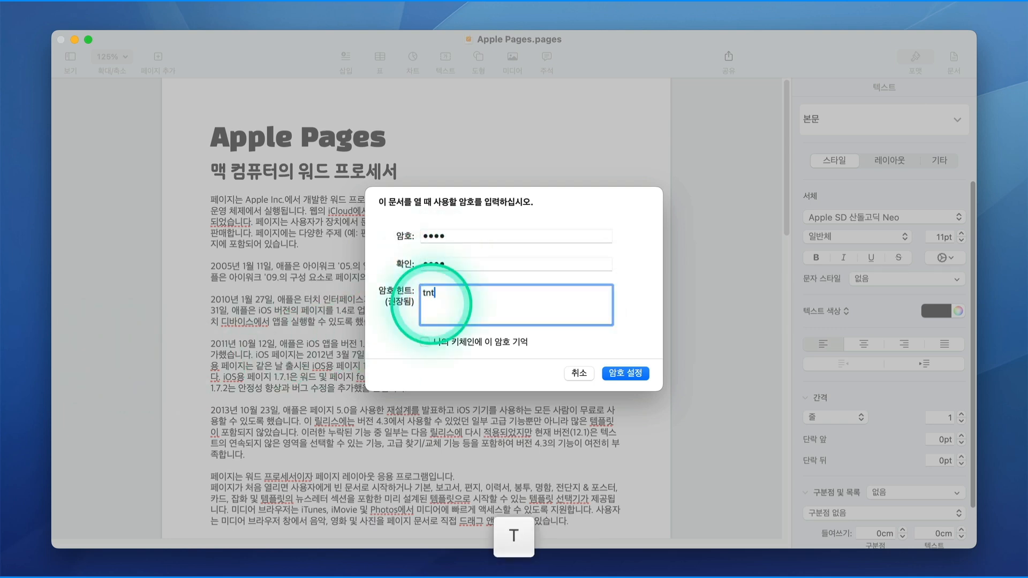
text(숫자)
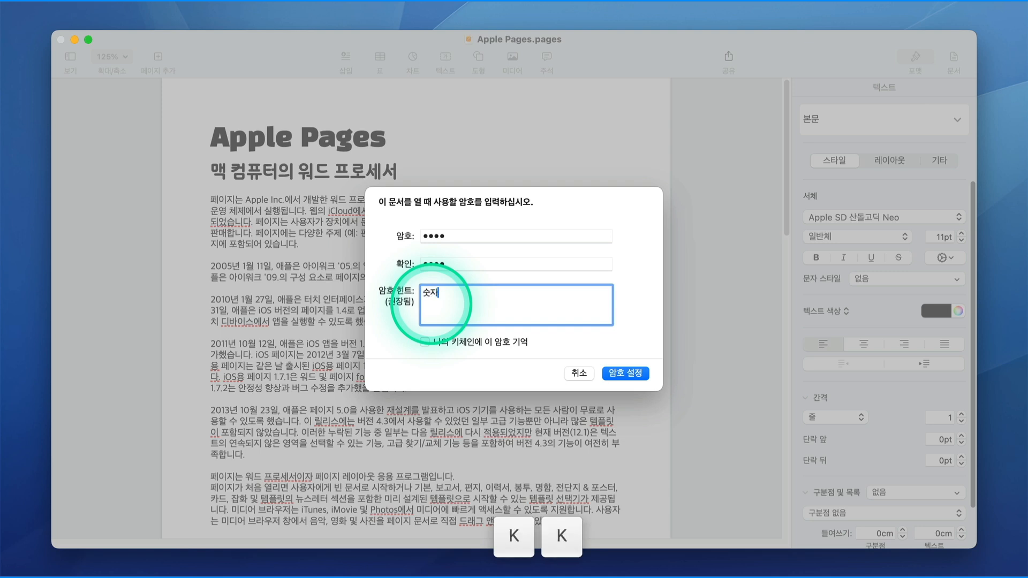
click(425, 342)
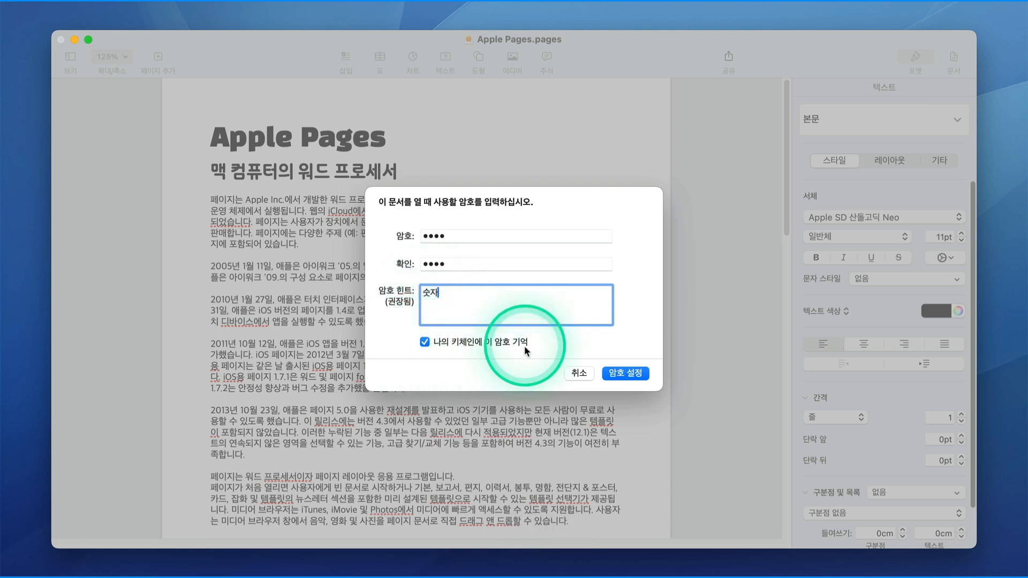
click(617, 373)
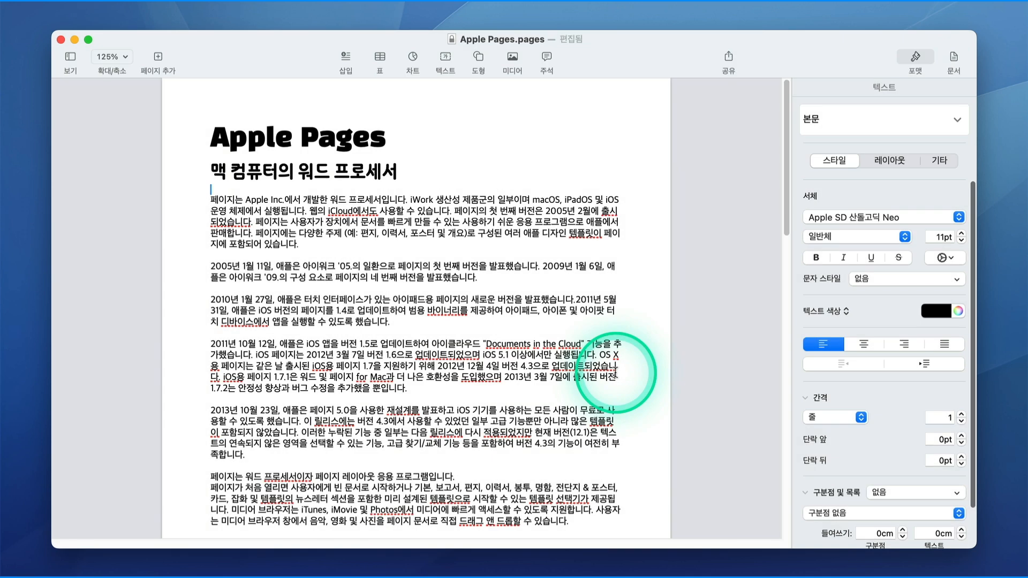
click(479, 172)
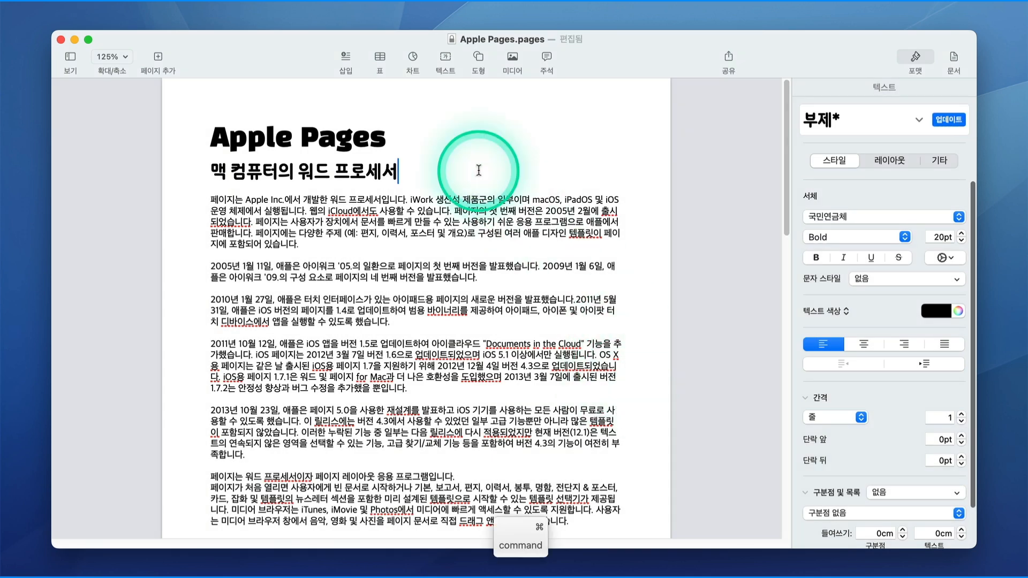
key(super+w)
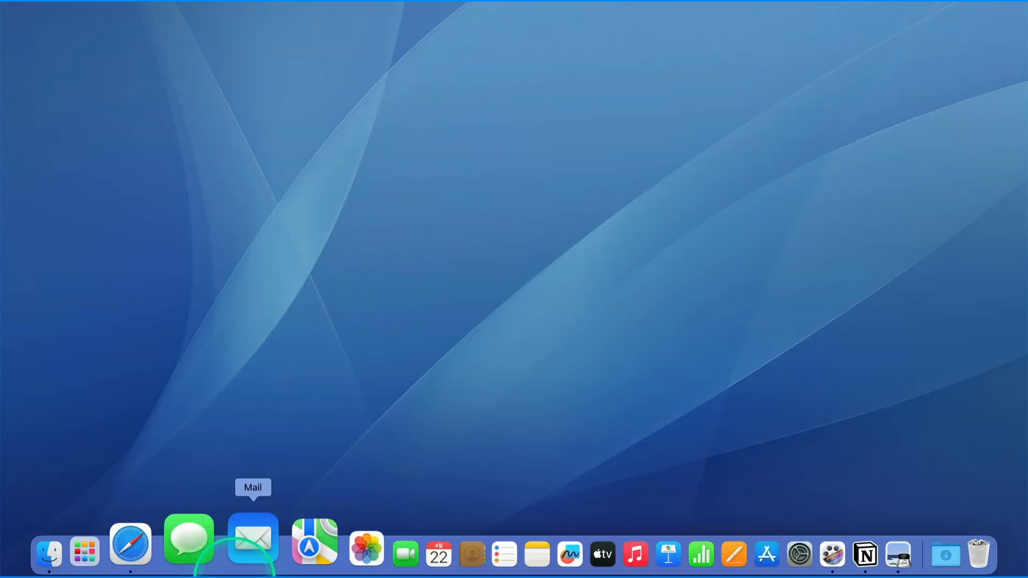
Reopen Apple Pages.pages from the Pages folder in Finder.
click(118, 556)
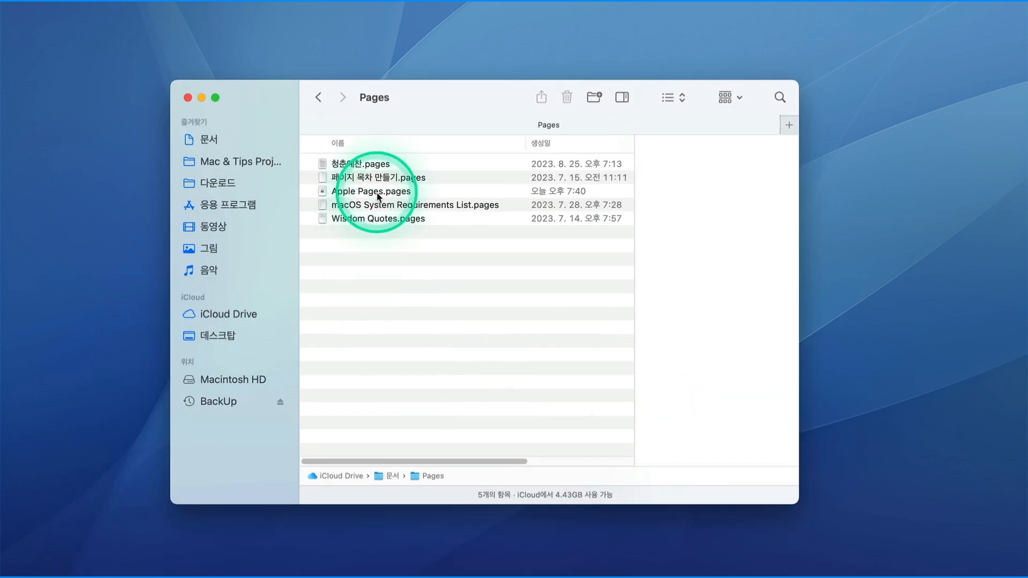
click(357, 193)
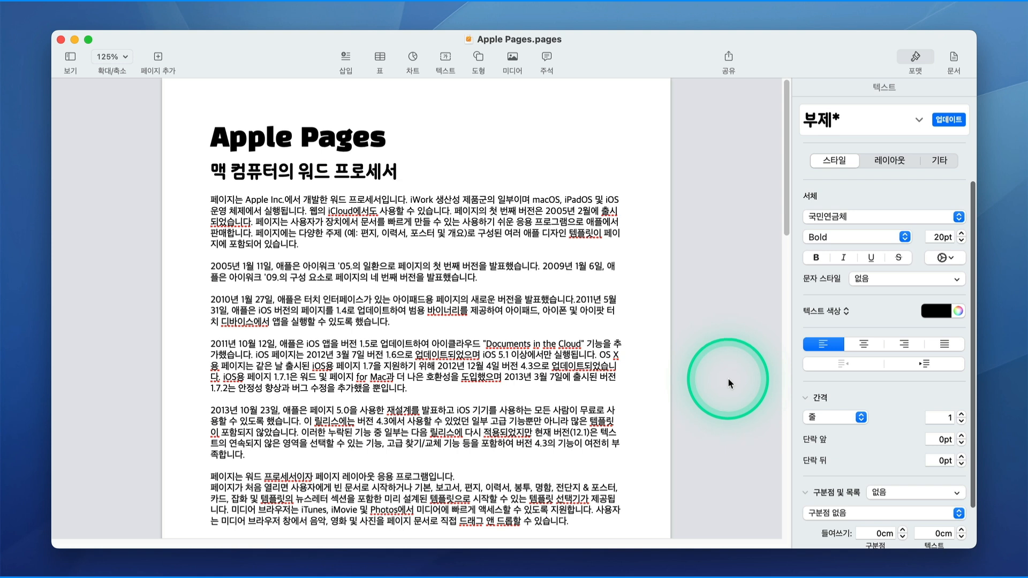
Set collaboration access to Only invited people with Can make changes permission.
click(729, 58)
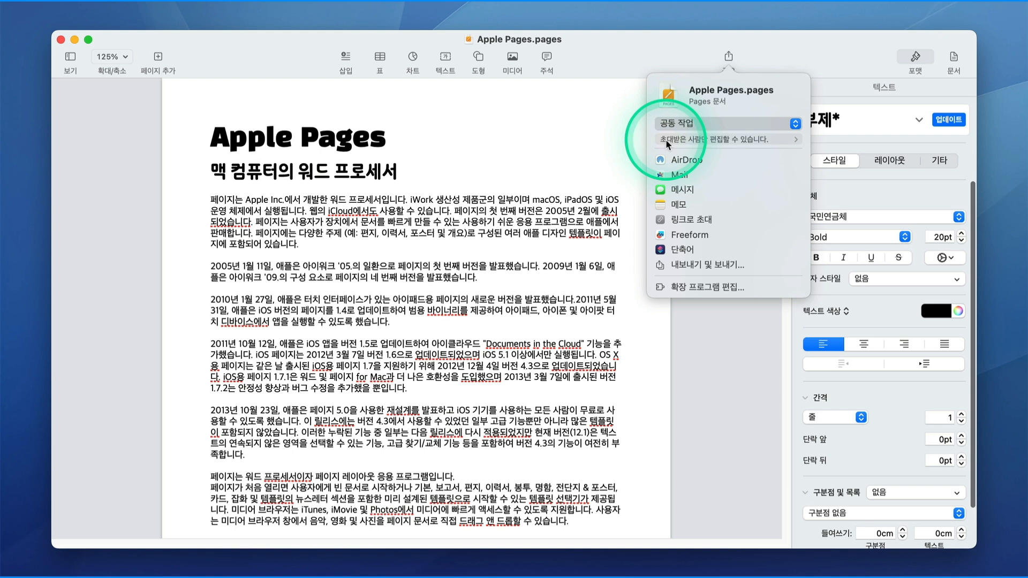
click(666, 139)
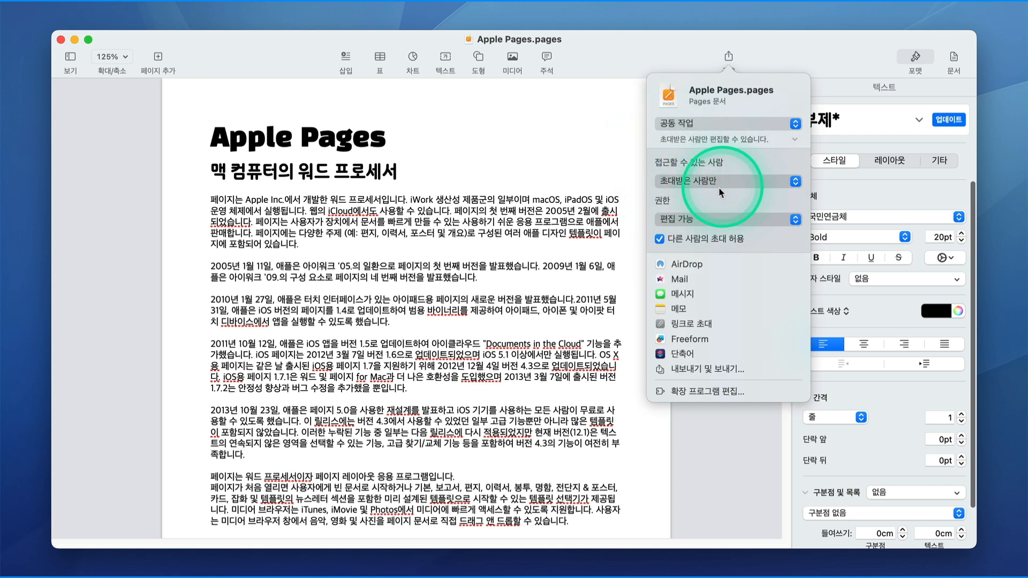
click(795, 182)
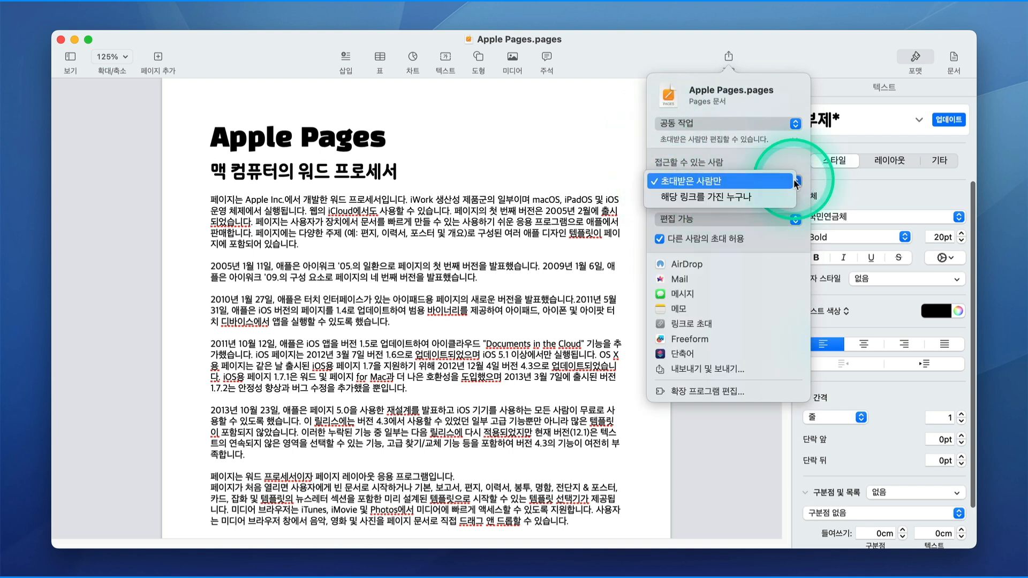
click(792, 182)
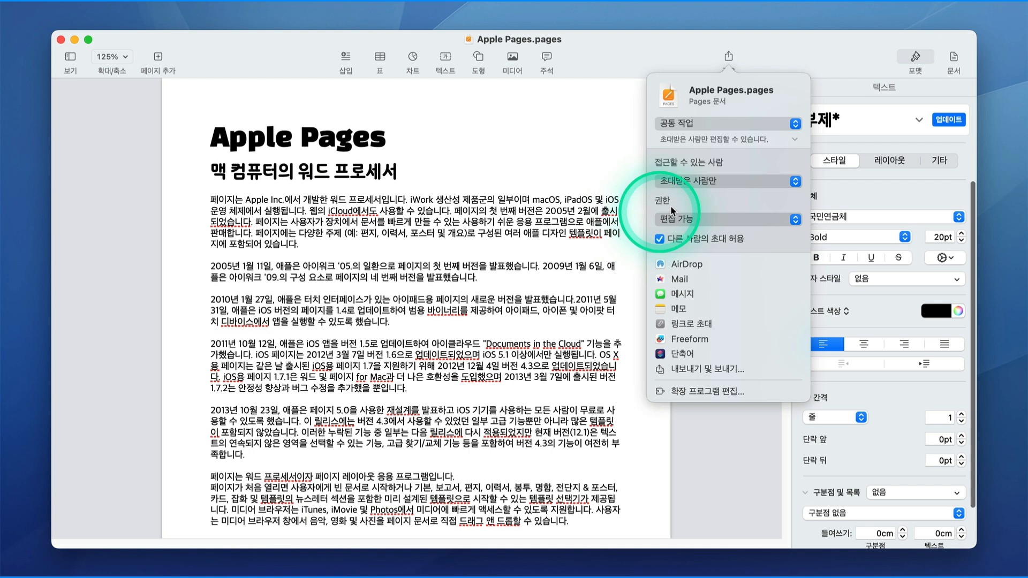
click(797, 220)
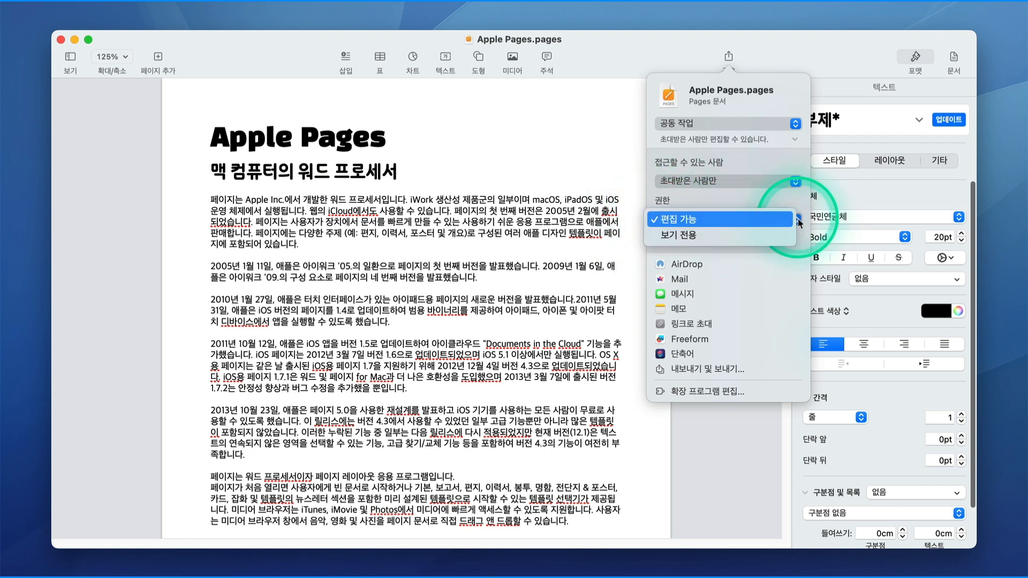
click(749, 206)
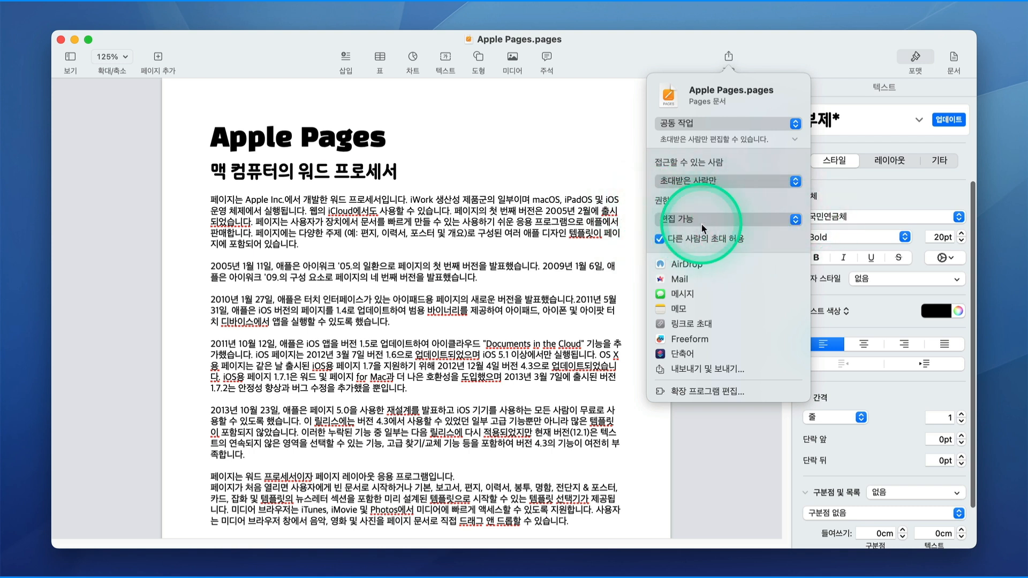
Send the collaboration invitation by Mail to the chosen contact.
click(676, 281)
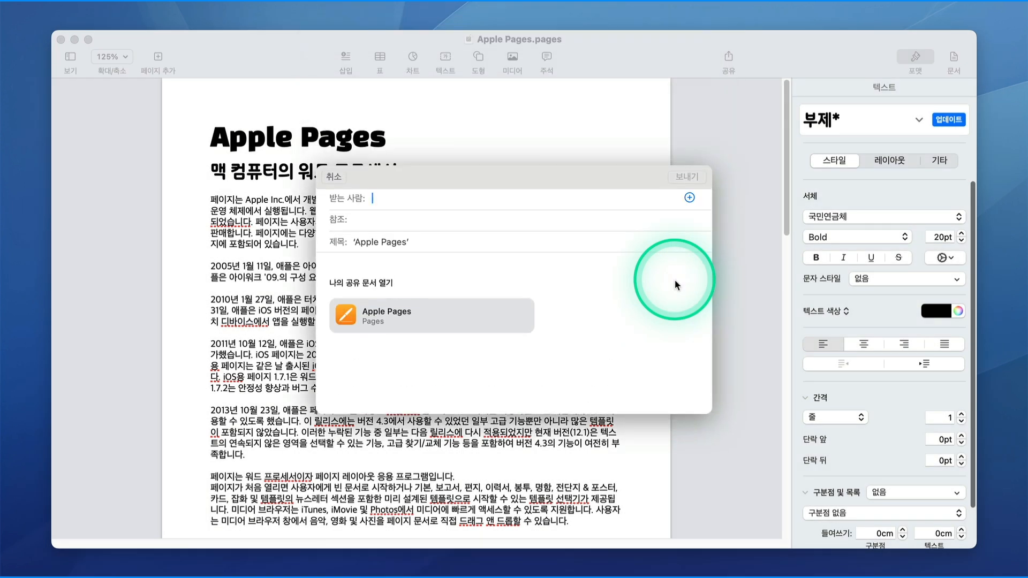
key(Return)
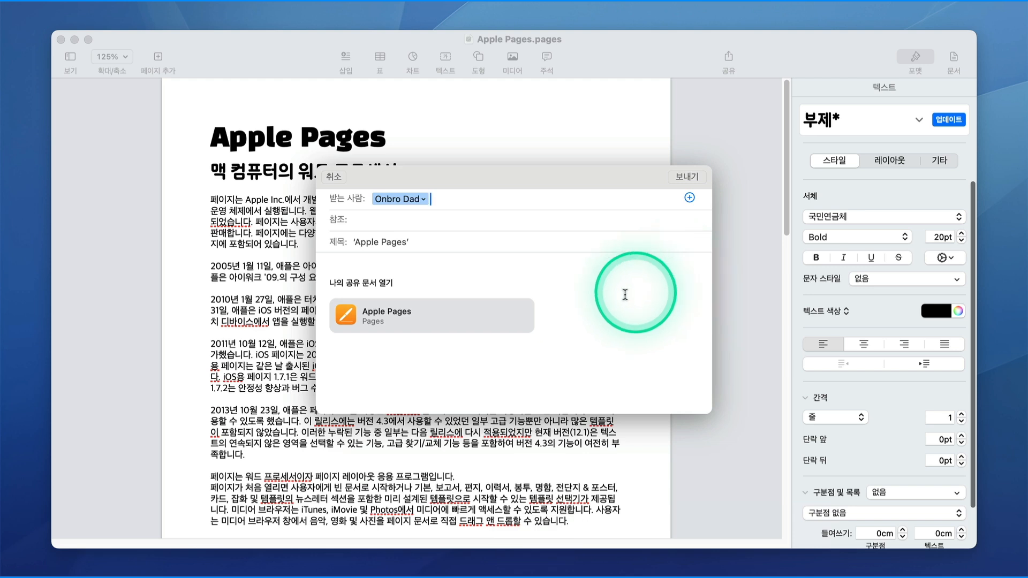
click(677, 181)
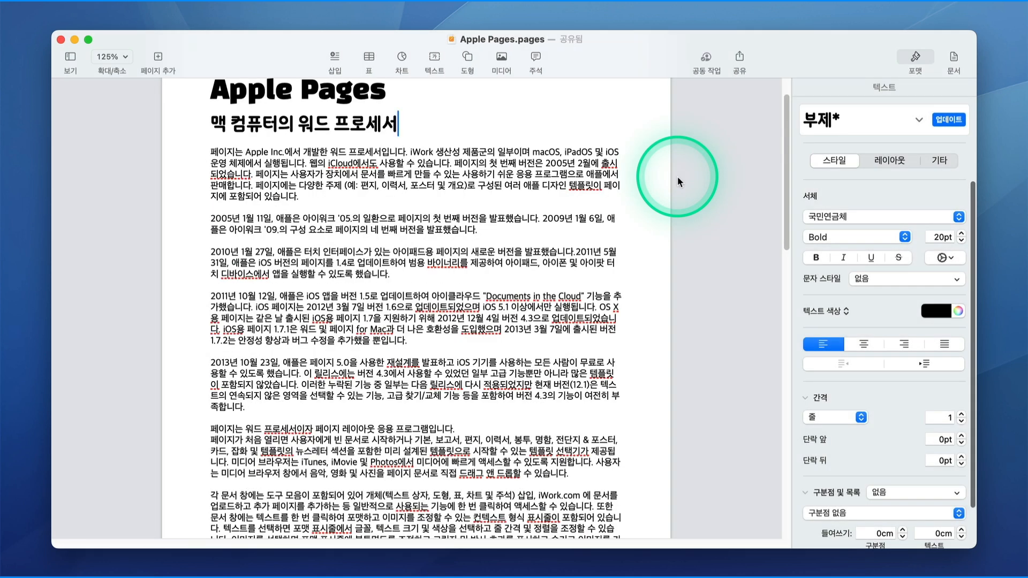
click(708, 57)
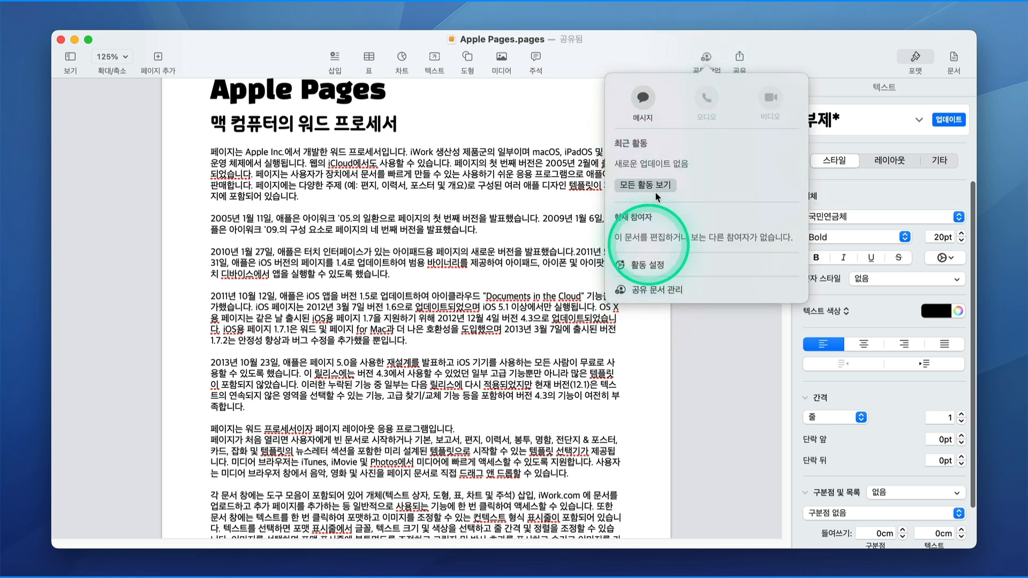
click(666, 68)
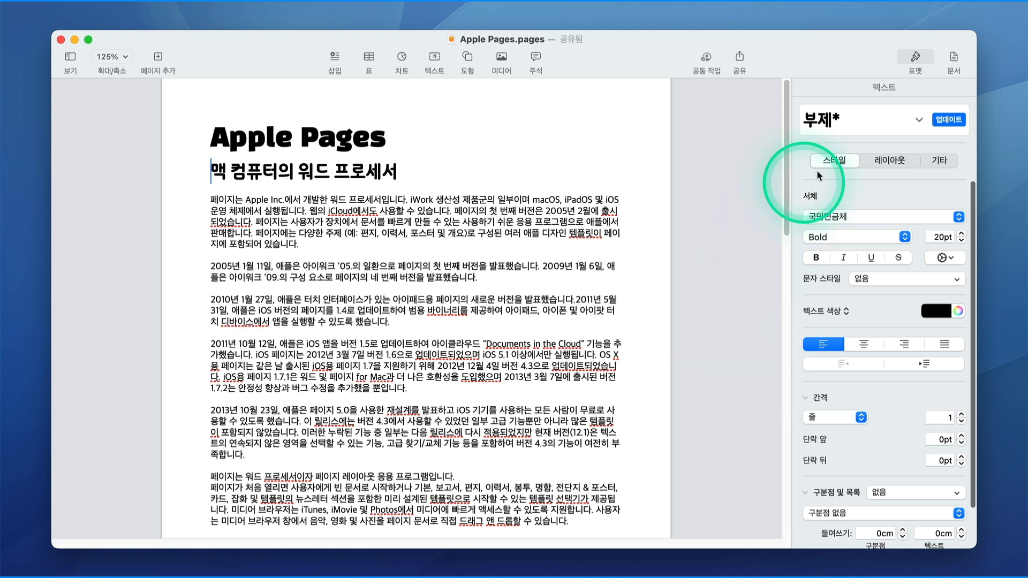
Review the document's A4 paper size and 2cm margins, keep A4, and show the File menu.
click(954, 60)
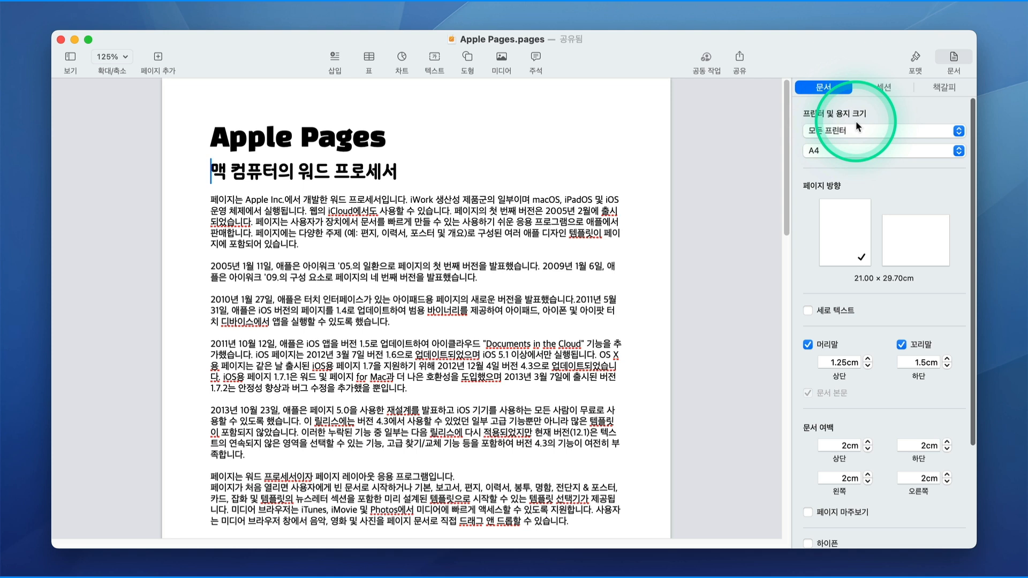
click(837, 151)
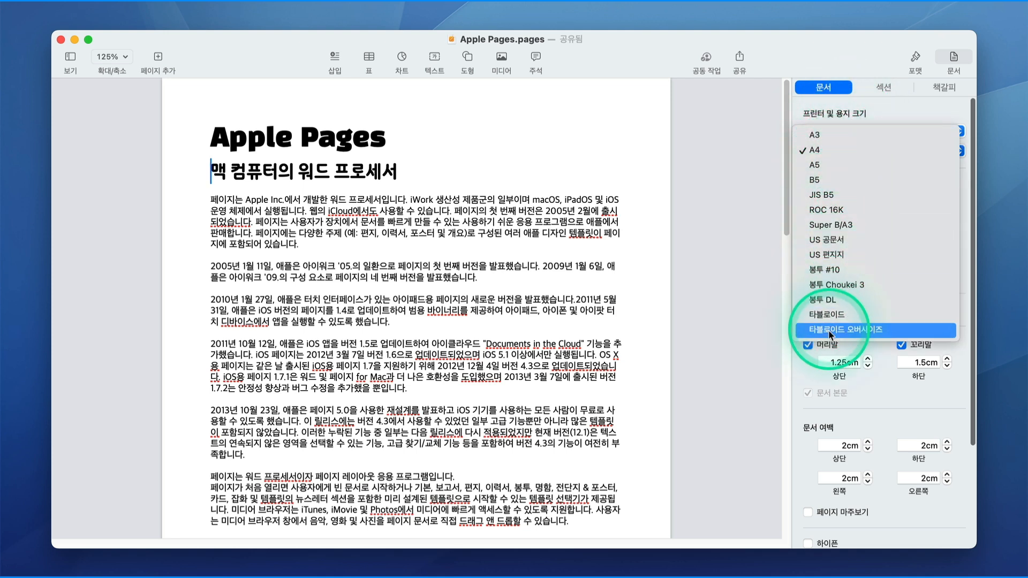
click(734, 289)
mouse_move(93, 4)
click(92, 8)
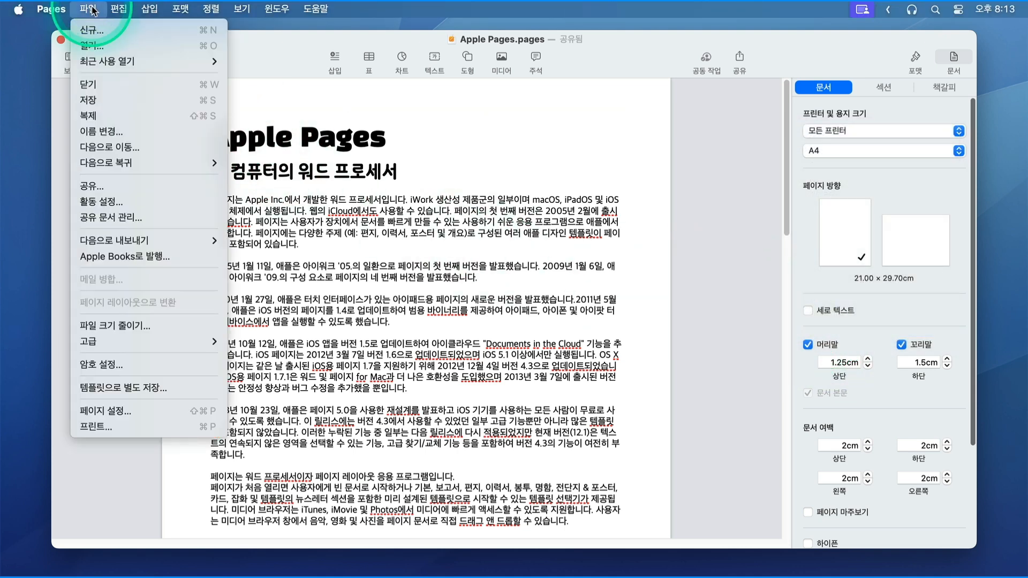
In Page Setup, add a new custom paper size of 190 × 250 mm.
click(115, 413)
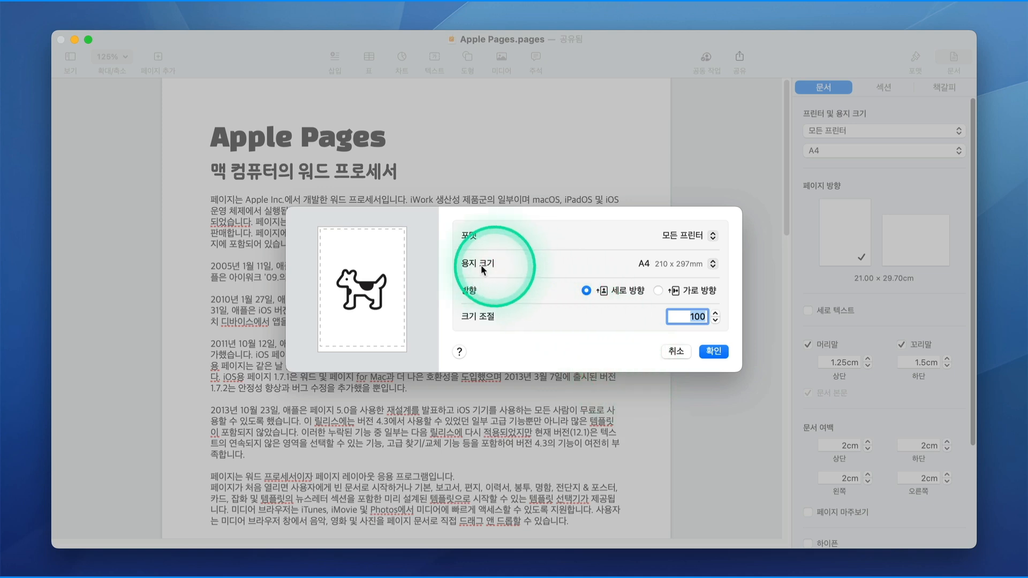
click(713, 264)
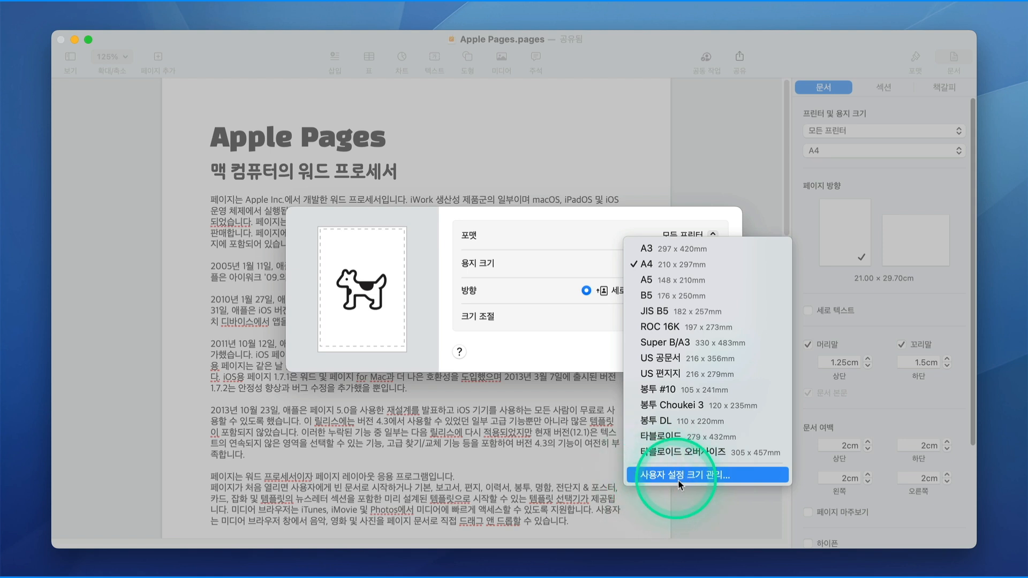
click(736, 480)
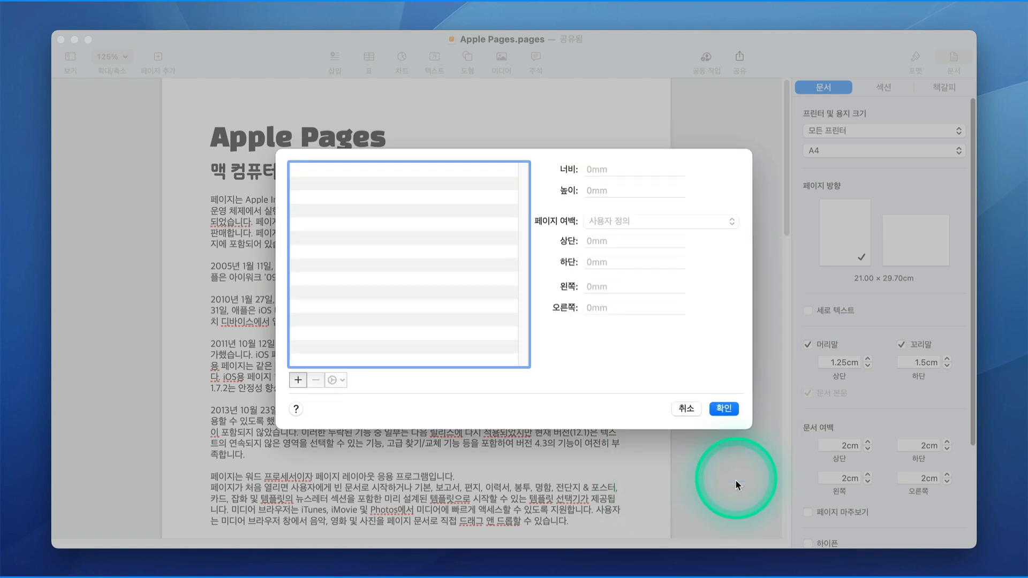
click(299, 380)
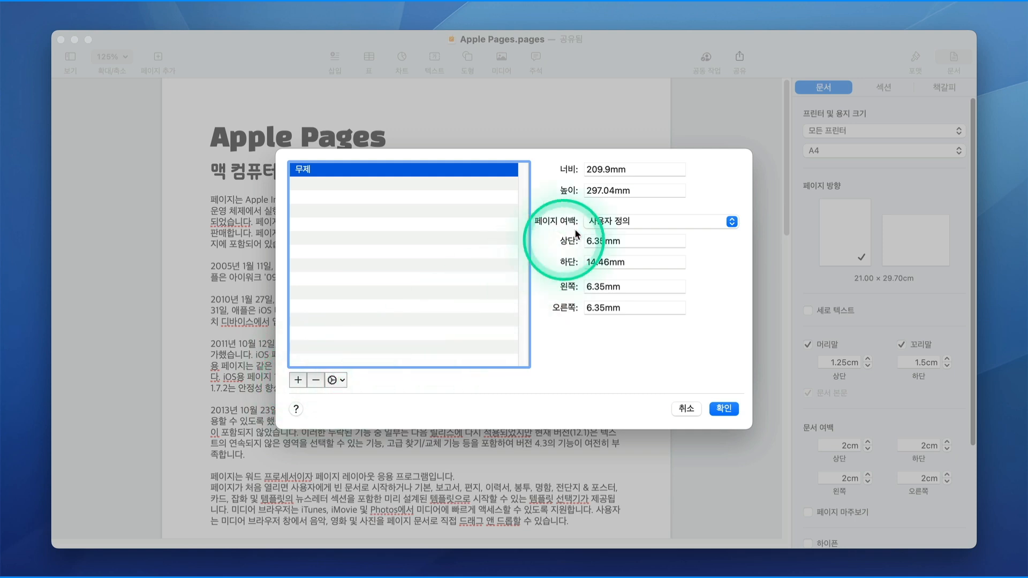
click(658, 220)
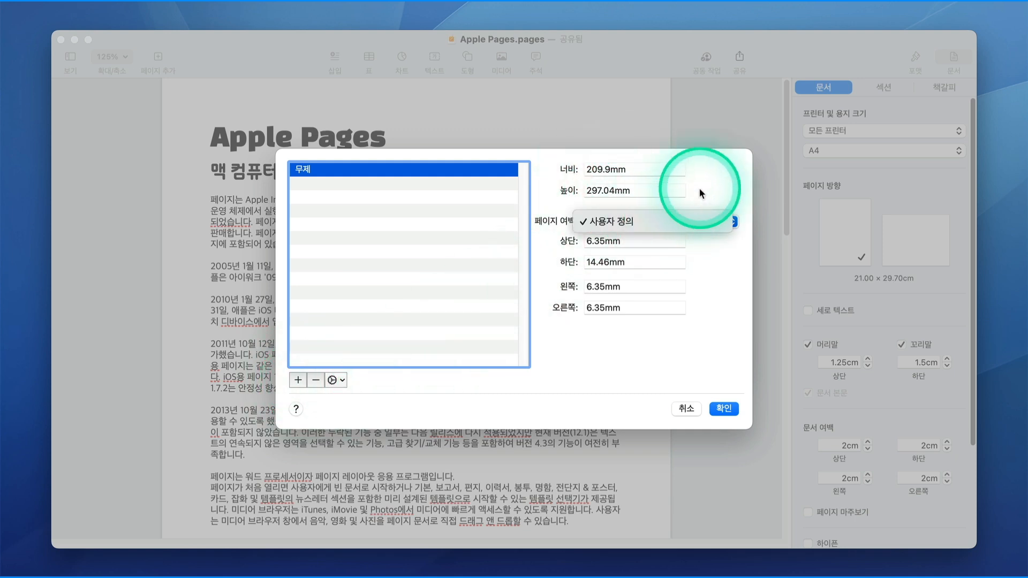
click(587, 170)
text(190.)
key(Delete)
key(Delete)
key(Delete)
key(Delete)
key(Delete)
key(Tab)
key(Delete)
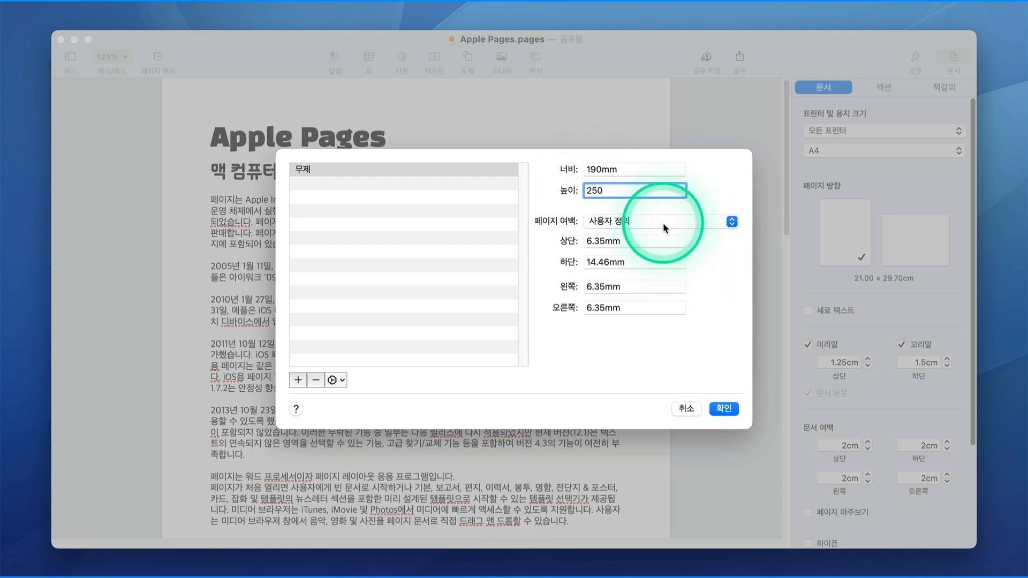
click(641, 239)
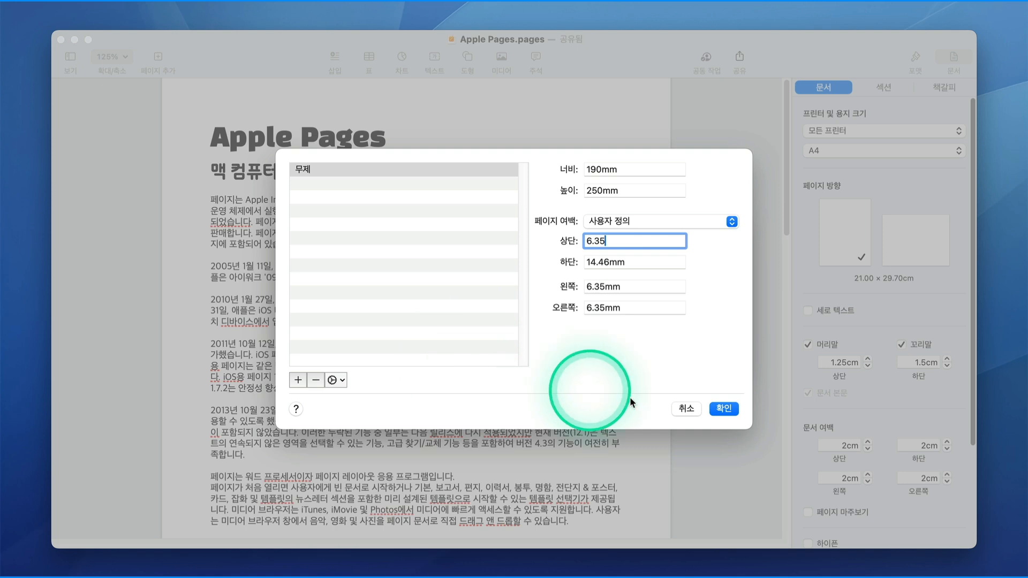
Name the custom size "Mac & tips" and apply it to the page.
click(308, 174)
click(310, 171)
text(tk)
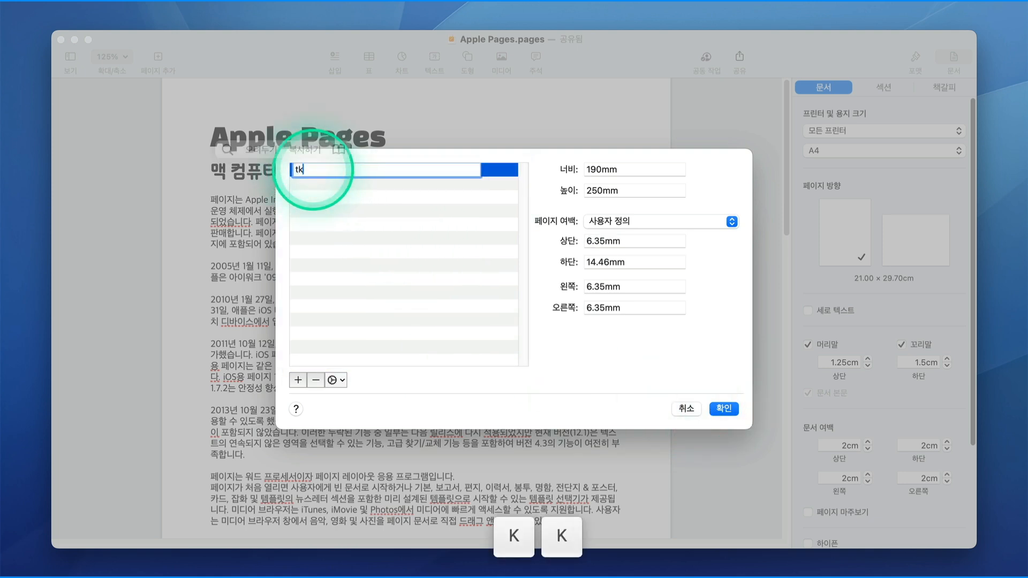
text(c)
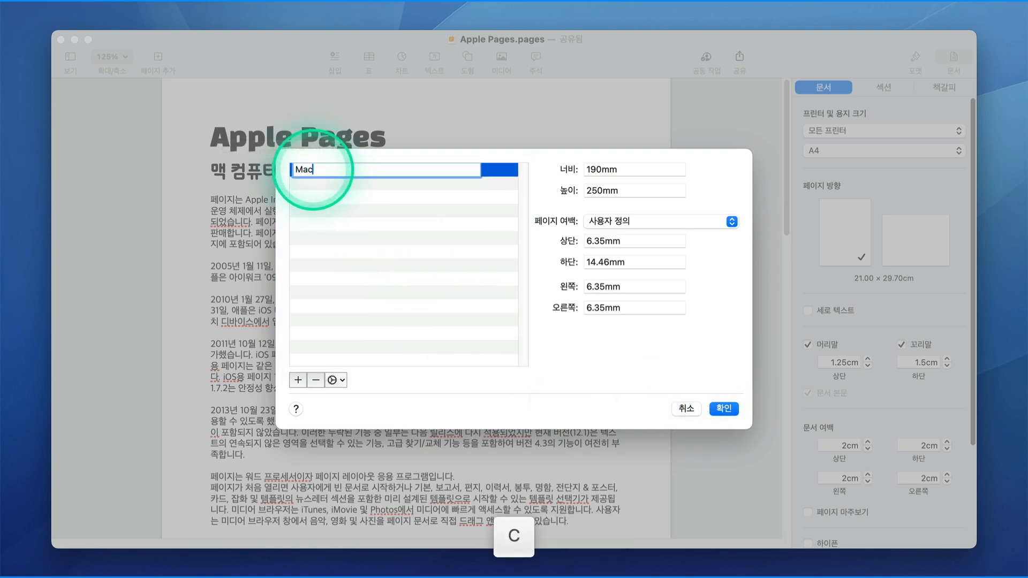
text( & tips)
click(724, 409)
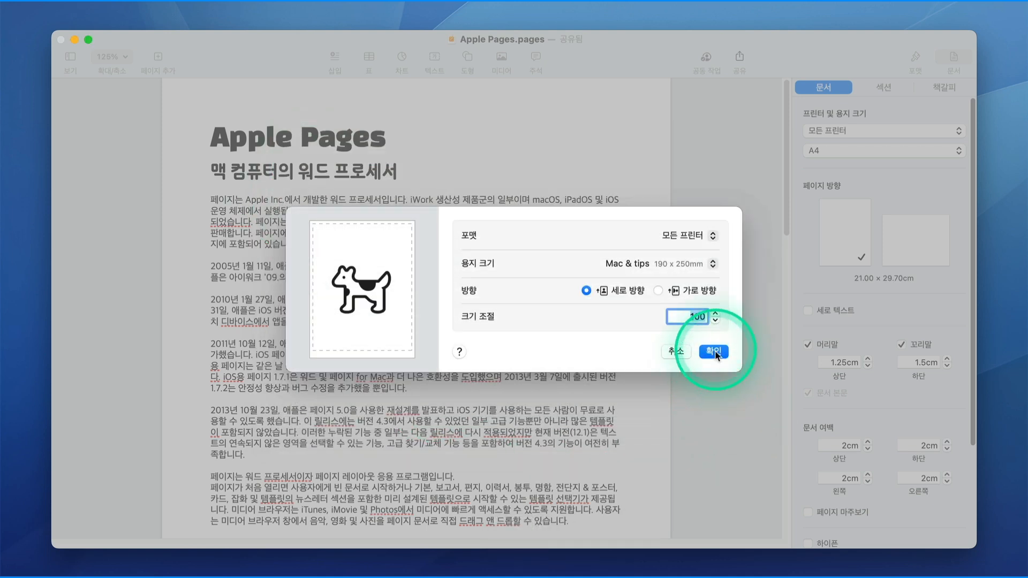
click(713, 333)
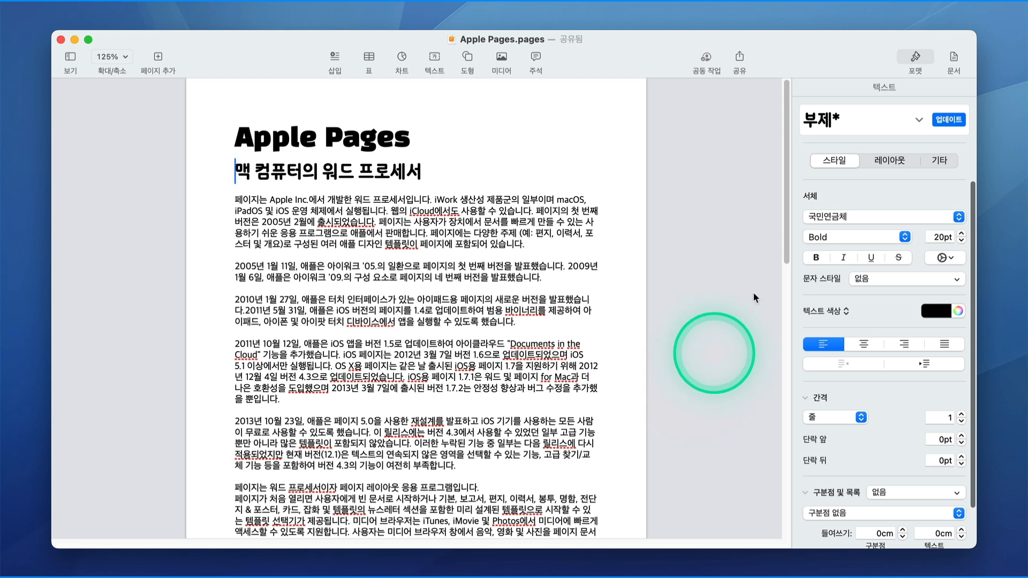
Show the Section settings in the Document sidebar and open the Background fill menu.
click(954, 59)
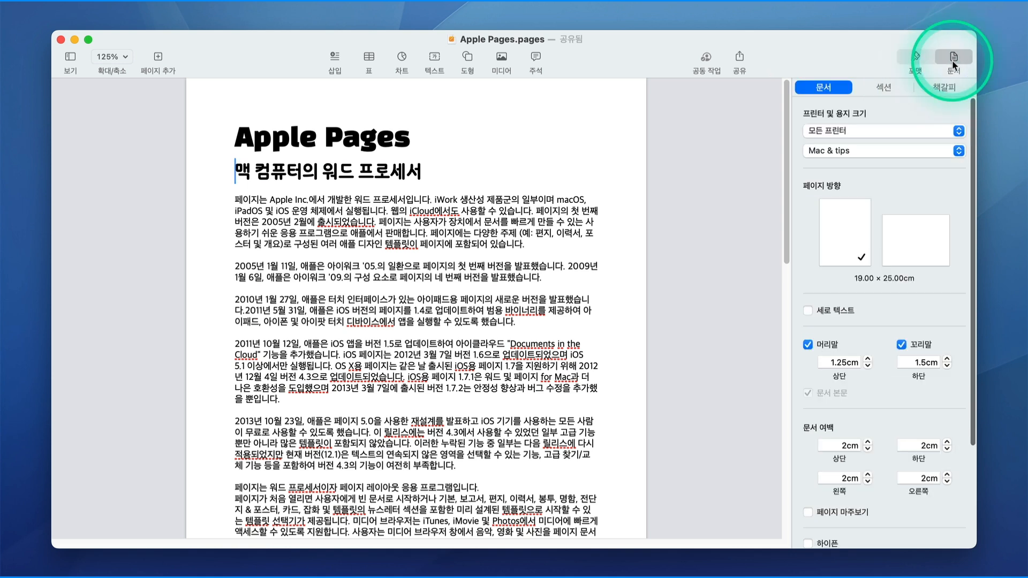
click(883, 88)
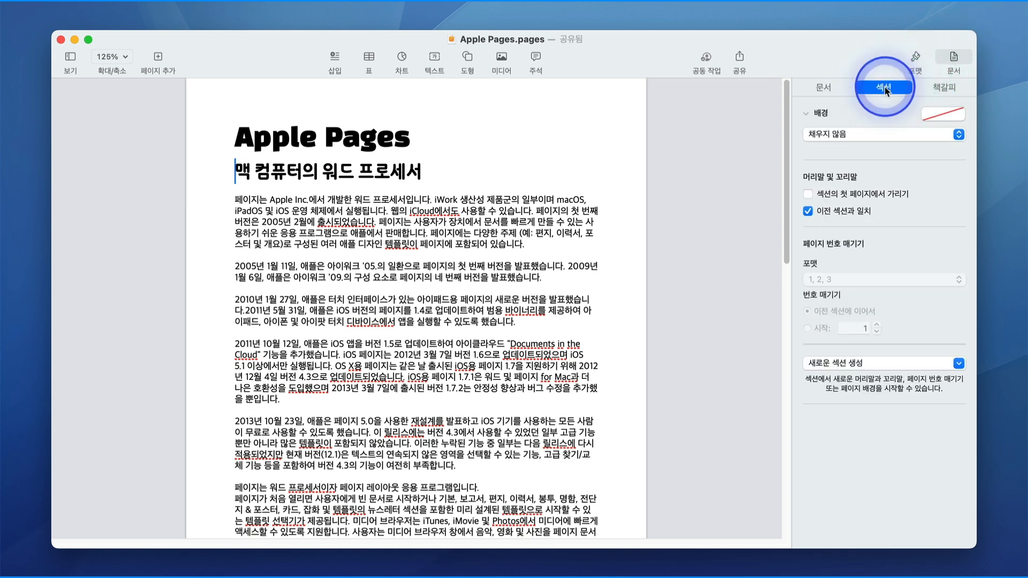
click(818, 114)
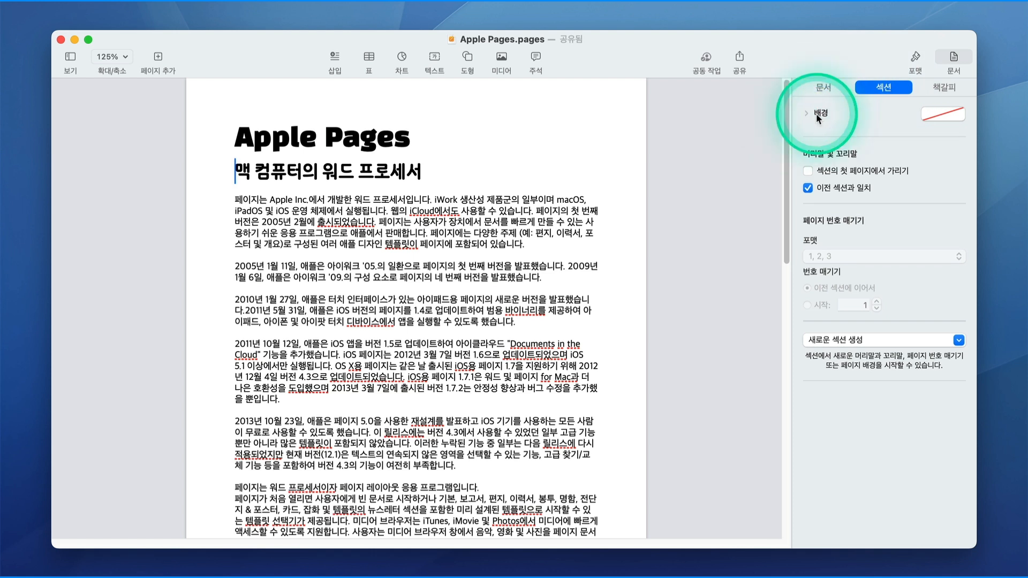
click(818, 114)
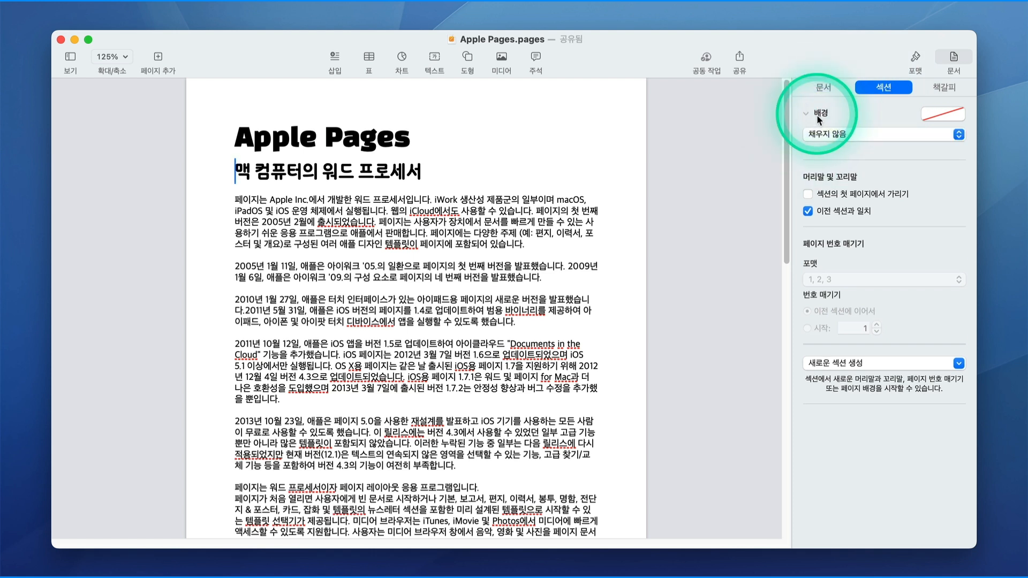
click(856, 135)
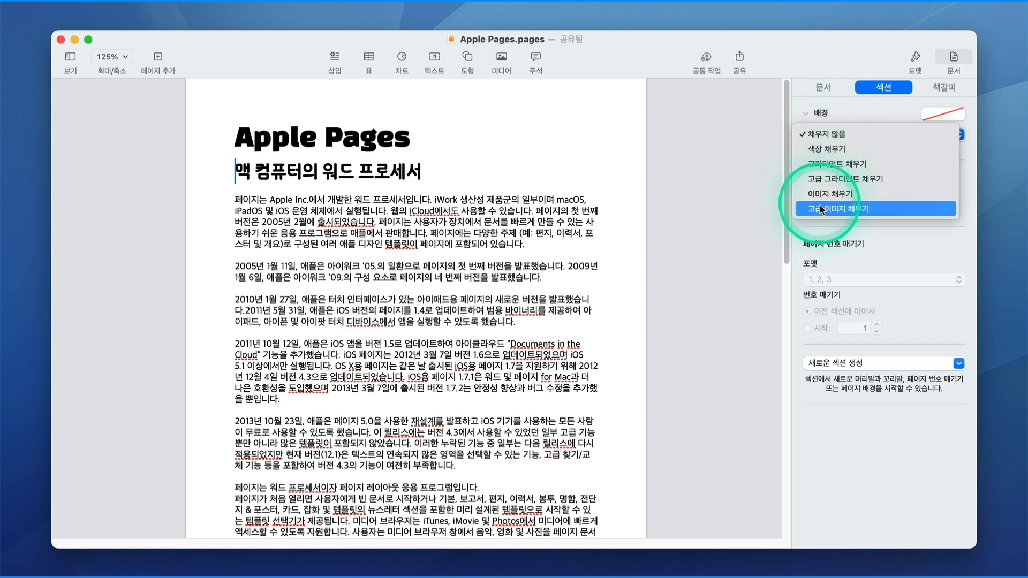
Apply a gradient background, swap its colours, and make the first colour yellow.
click(836, 164)
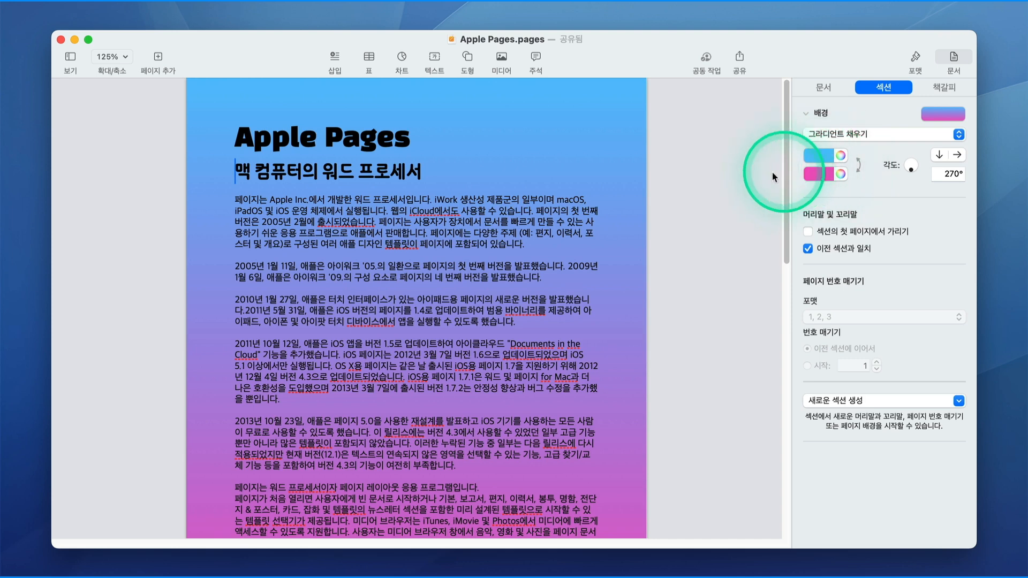
drag(785, 175, 811, 147)
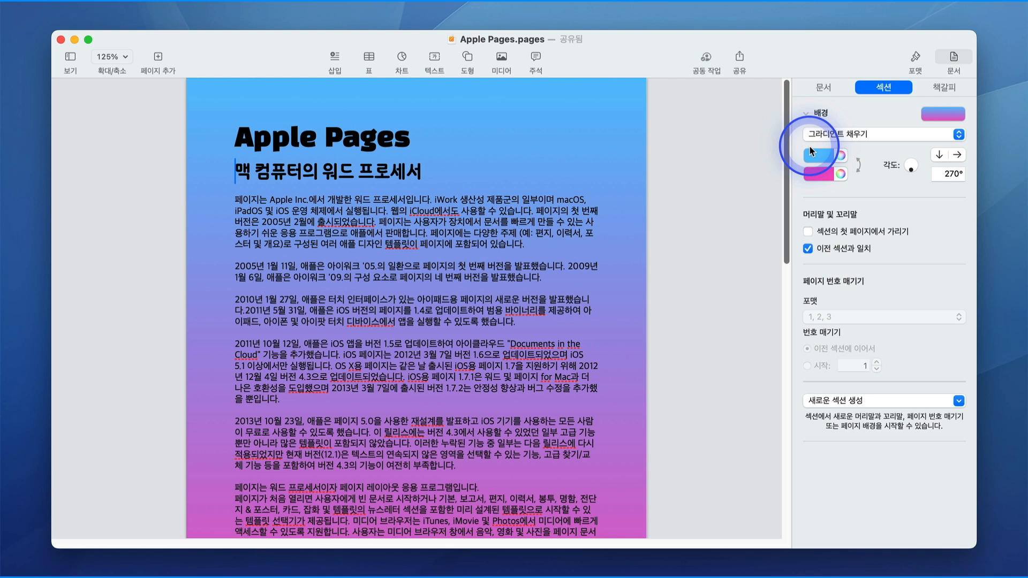
click(839, 157)
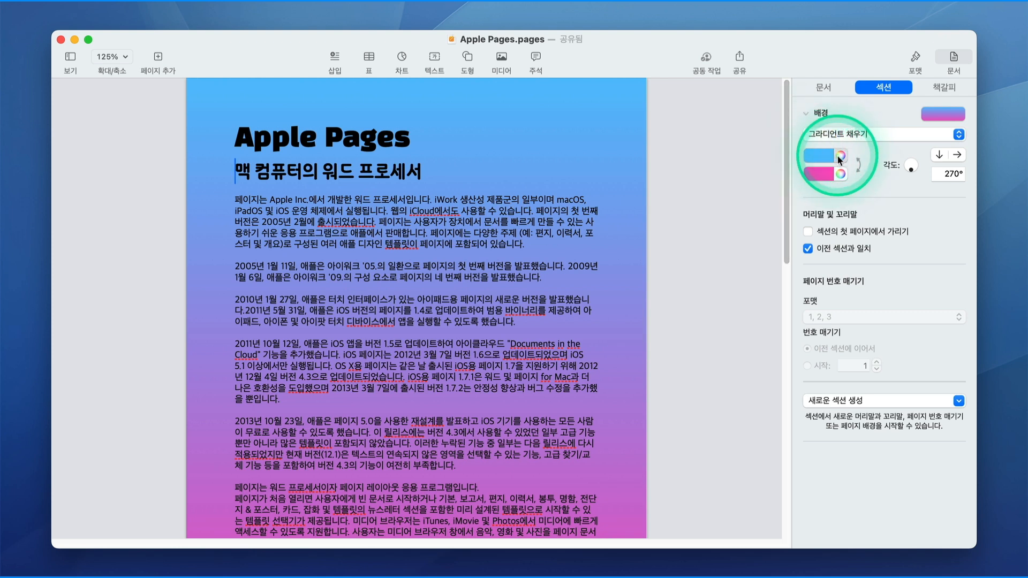
click(859, 164)
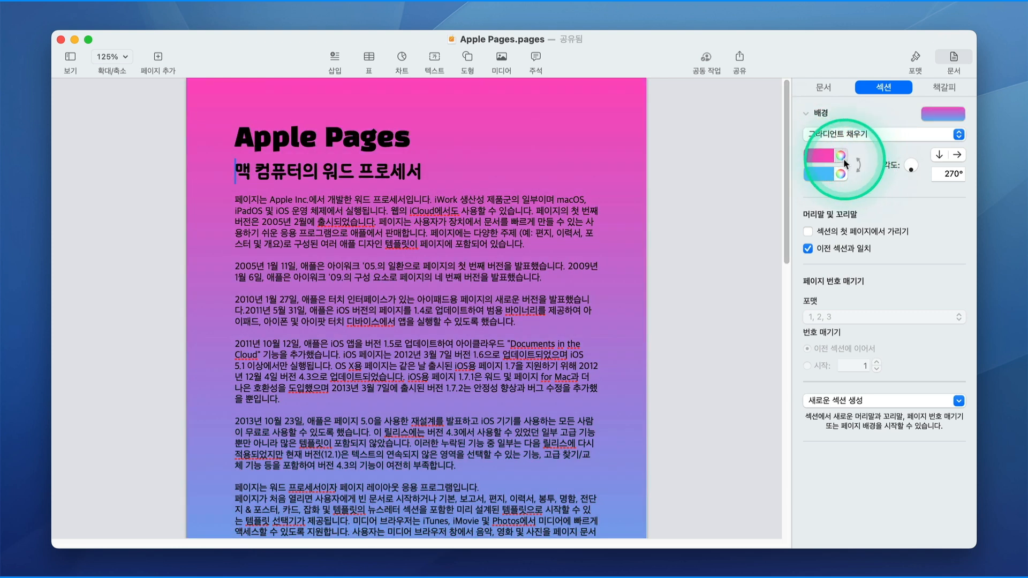
click(841, 158)
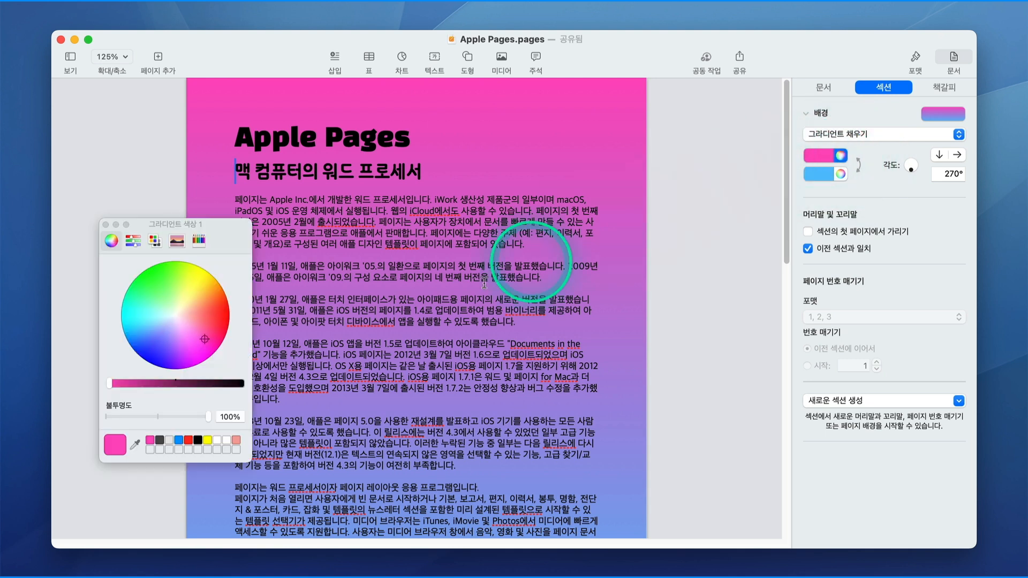
click(208, 440)
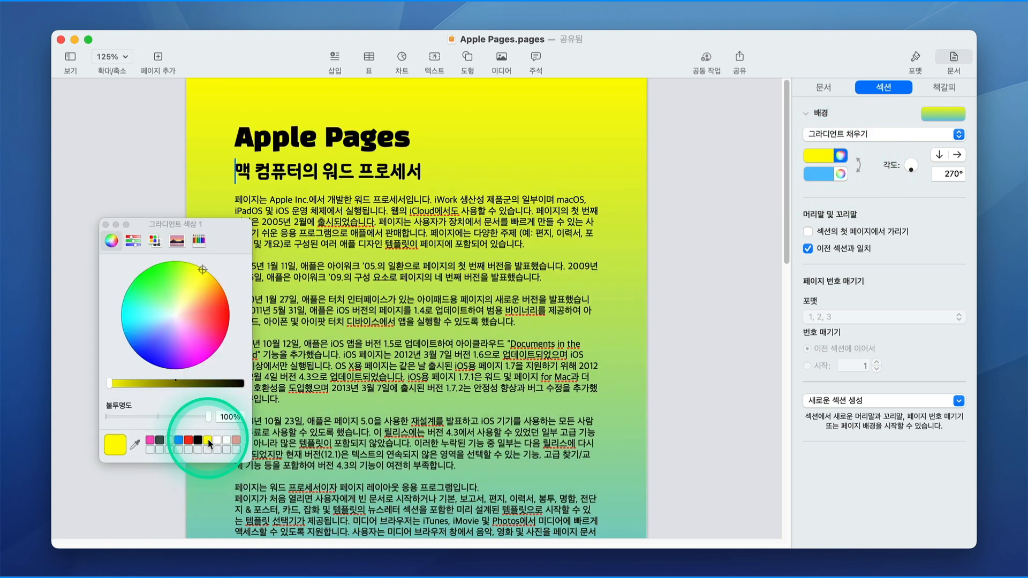